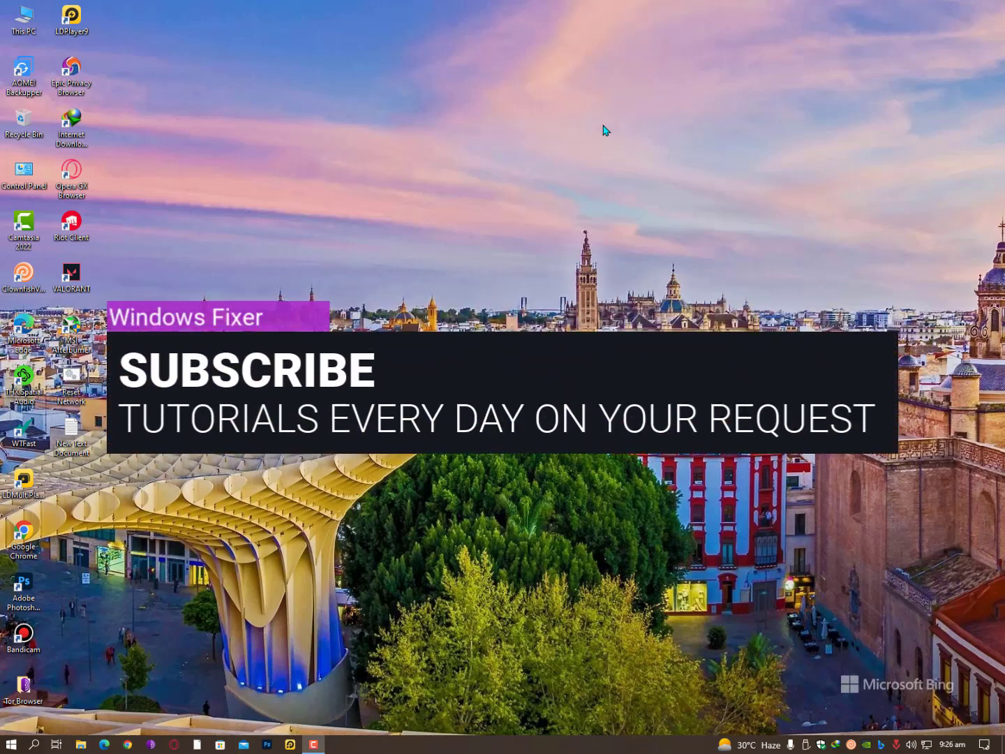
# Launch Chrome from the taskbar onto a new tab page.
pyautogui.click(129, 744)
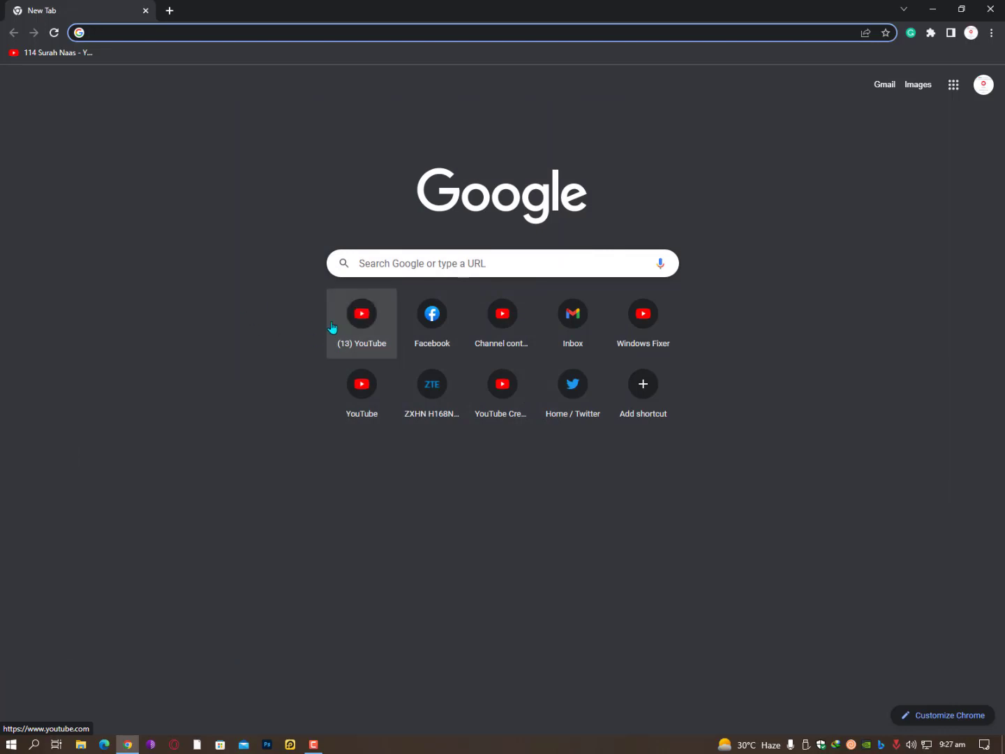
# Open analytics for the 'How to Fix Windows defender' video from Analytics' top content list.
pyautogui.click(384, 323)
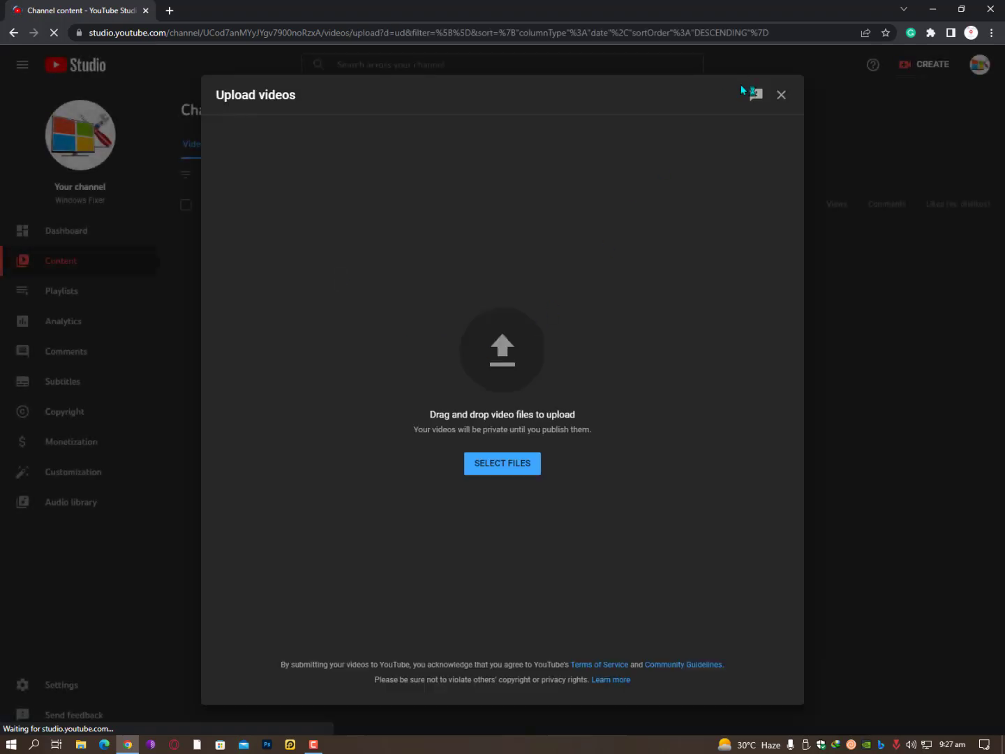
pyautogui.click(780, 96)
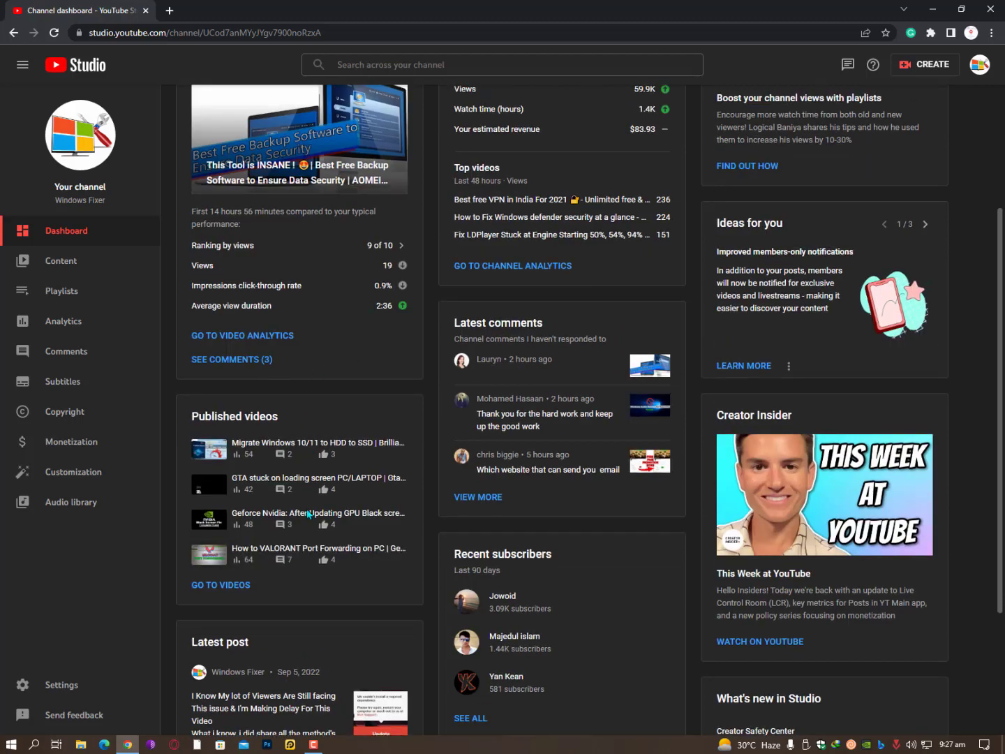
pyautogui.click(89, 313)
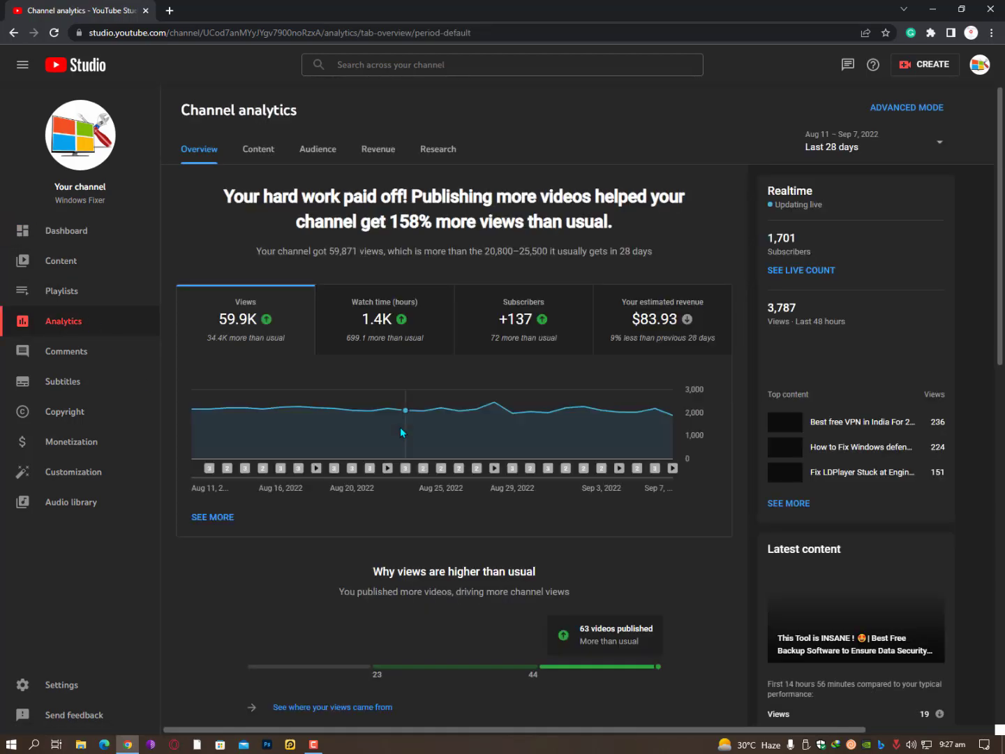
pyautogui.scroll(-10, 400, 426)
pyautogui.scroll(-3, 400, 430)
pyautogui.scroll(2, 399, 432)
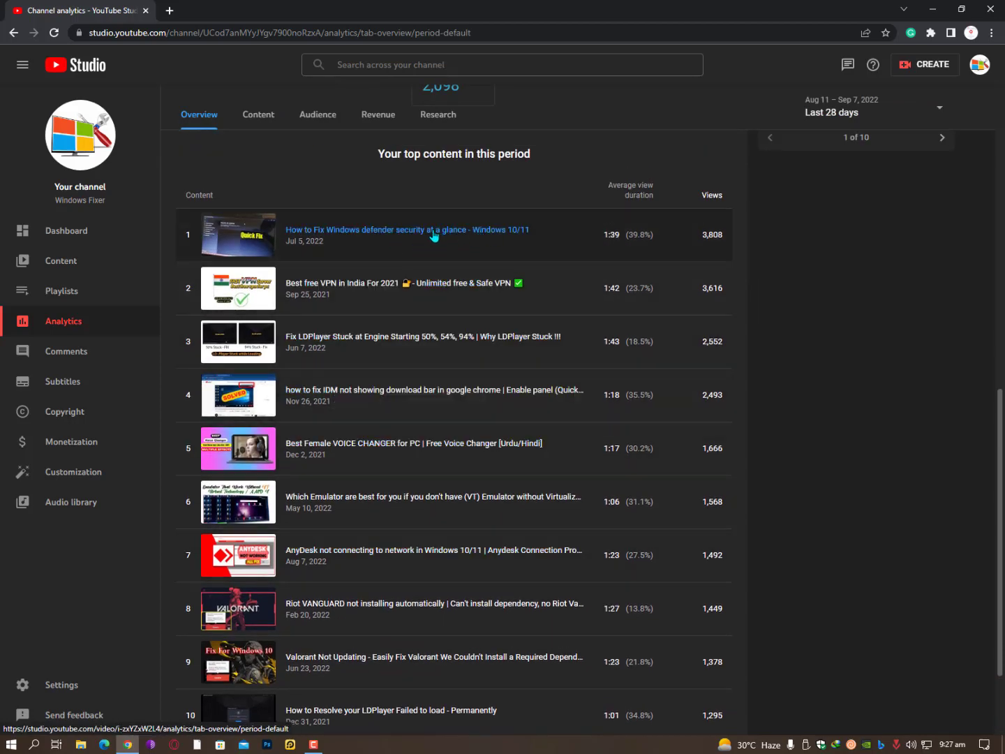
pyautogui.click(433, 235)
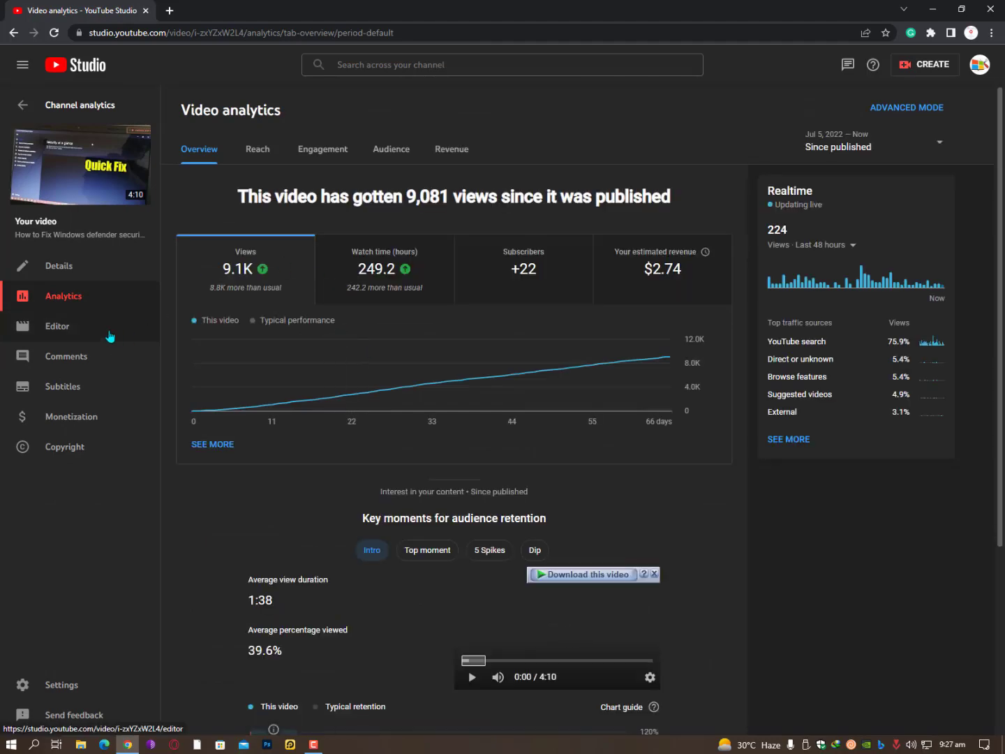
# Open the video's Details and highlight the download links and SecurityHealthService.reg file name.
pyautogui.click(111, 266)
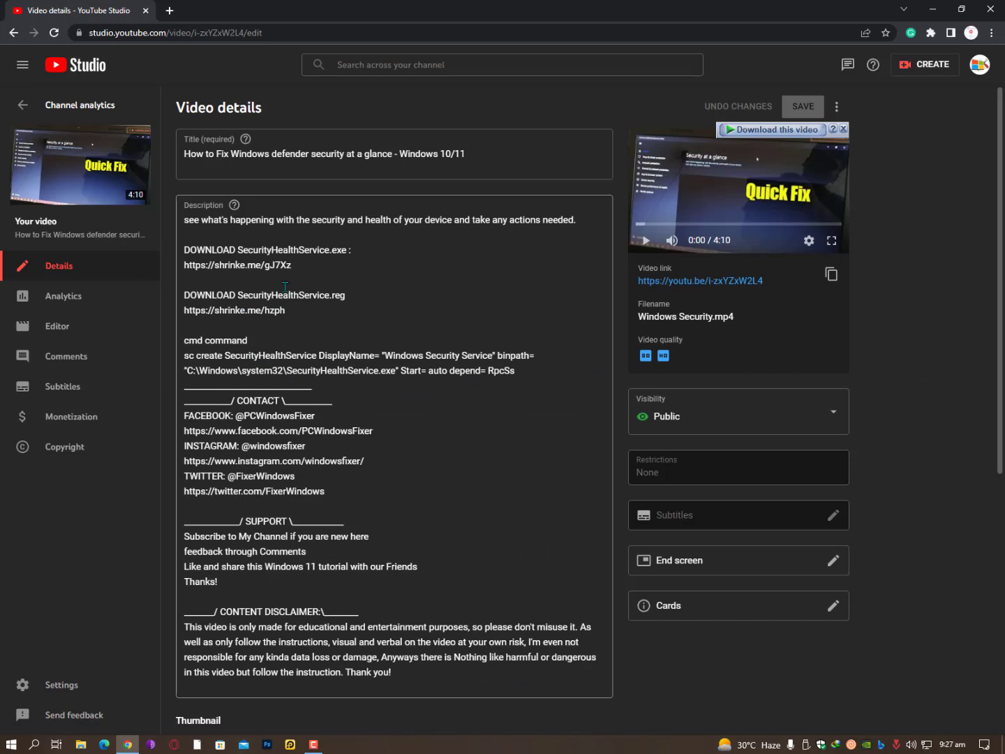
pyautogui.moveTo(290, 312); pyautogui.dragTo(316, 252)
pyautogui.click(316, 266)
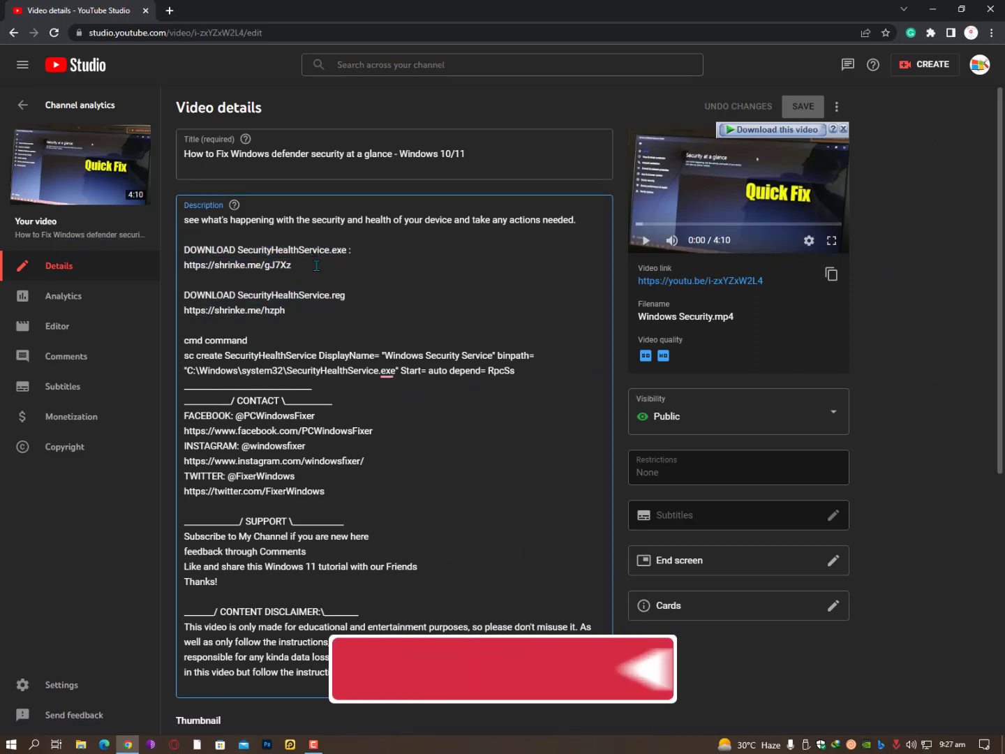
pyautogui.moveTo(291, 266); pyautogui.dragTo(184, 220)
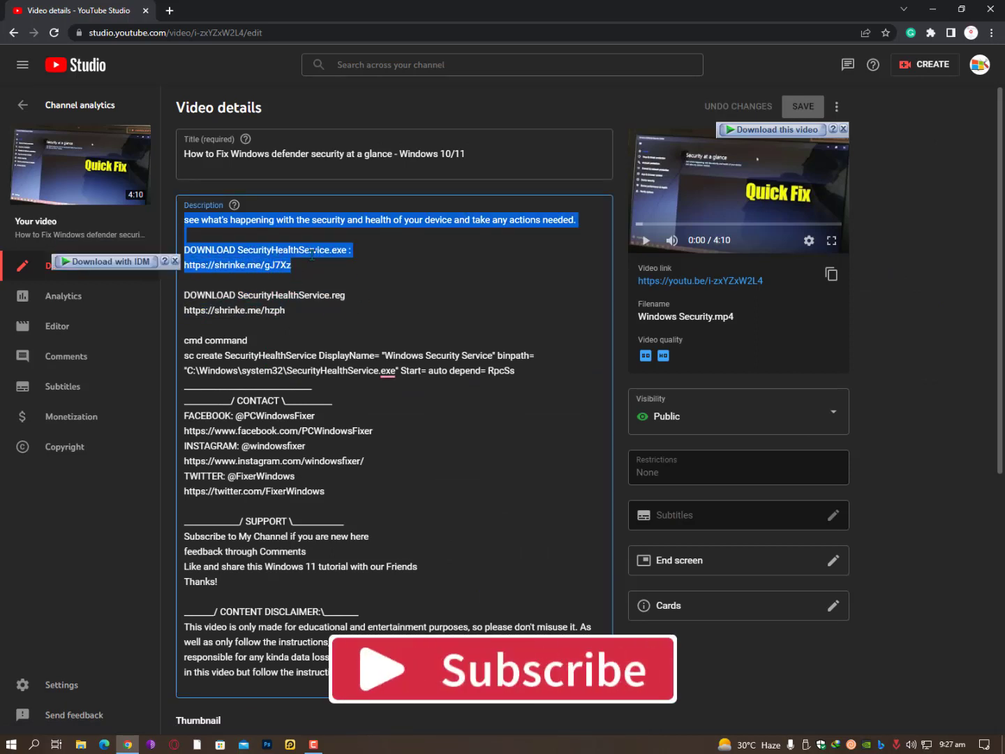
pyautogui.click(329, 252)
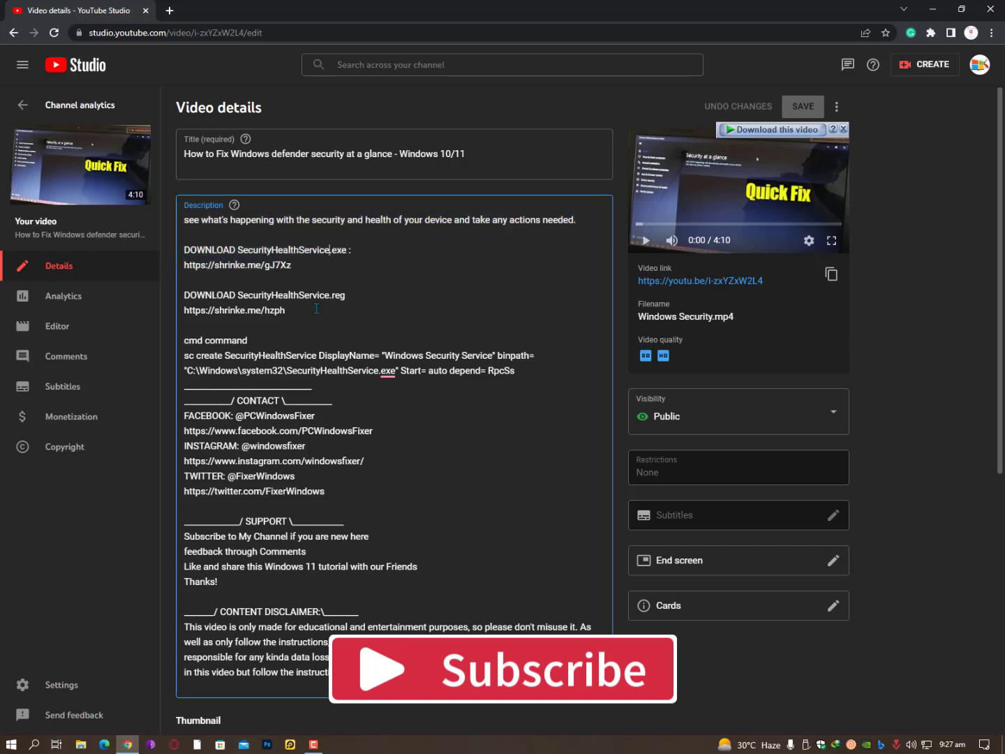
pyautogui.moveTo(344, 297); pyautogui.dragTo(333, 296)
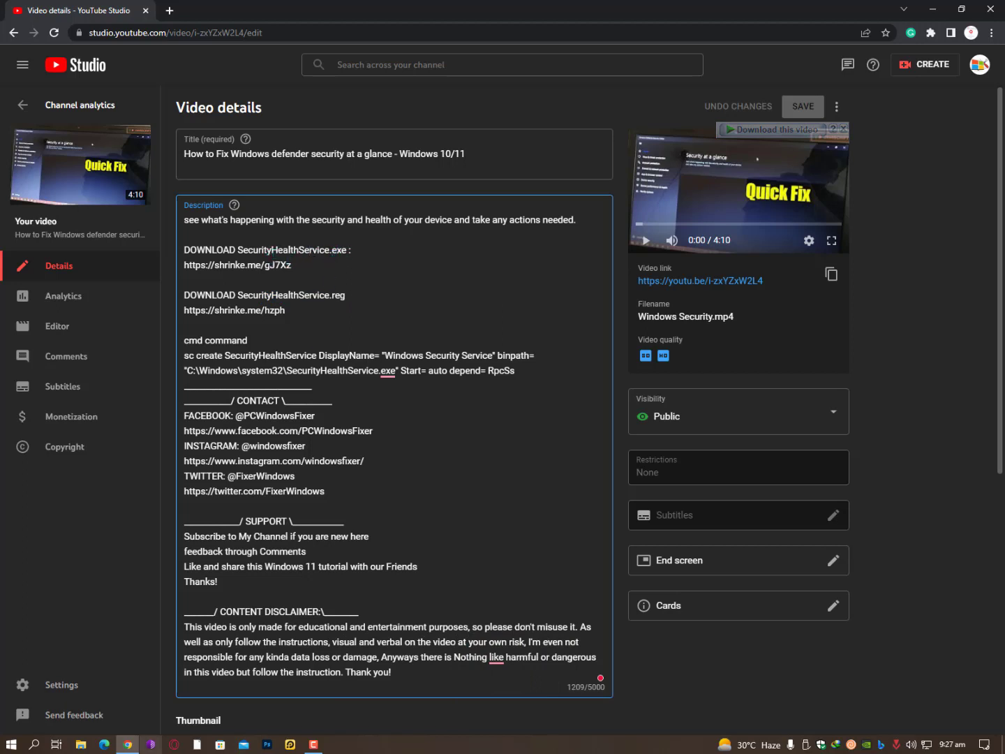
# Open File Explorer and navigate into Local Disk (C:)\Windows.
pyautogui.click(82, 741)
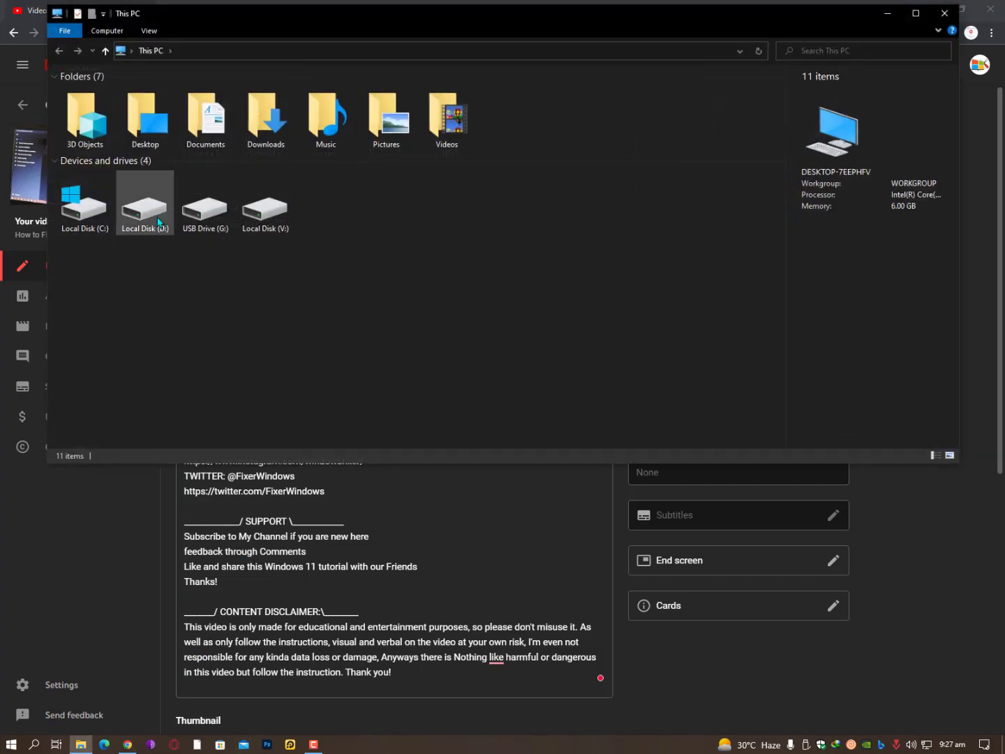
pyautogui.click(102, 217)
pyautogui.doubleClick(102, 216)
pyautogui.doubleClick(140, 208)
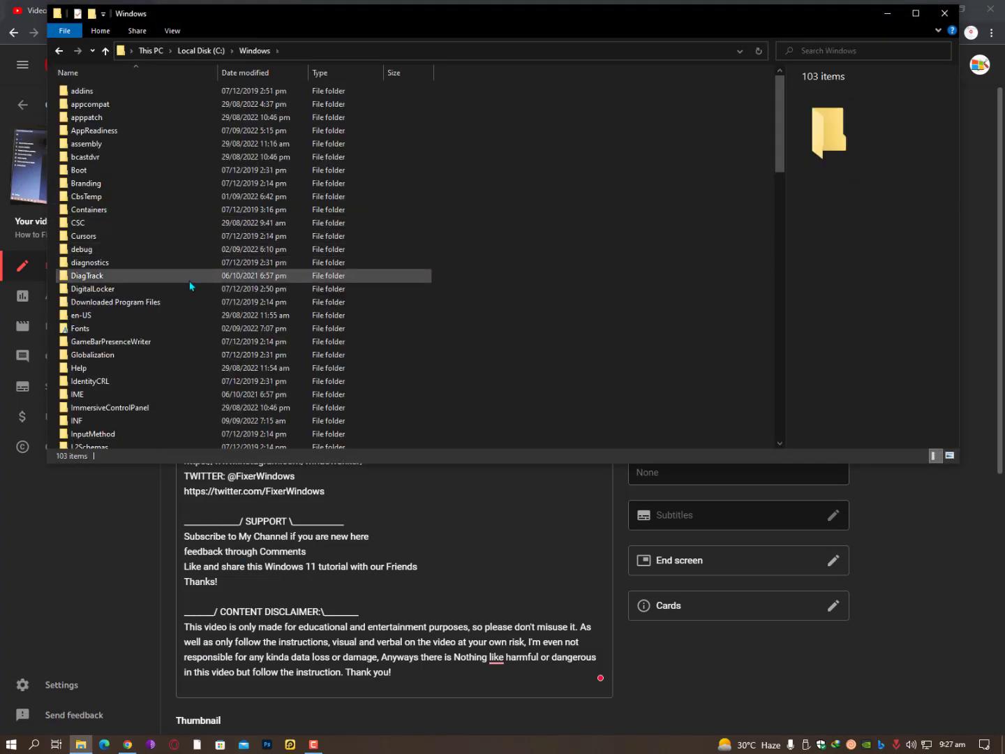
# Browse the Windows folder's subfolders toward System32.
pyautogui.scroll(-5, 291, 362)
pyautogui.scroll(-5, 290, 362)
pyautogui.scroll(-10, 210, 359)
pyautogui.click(210, 323)
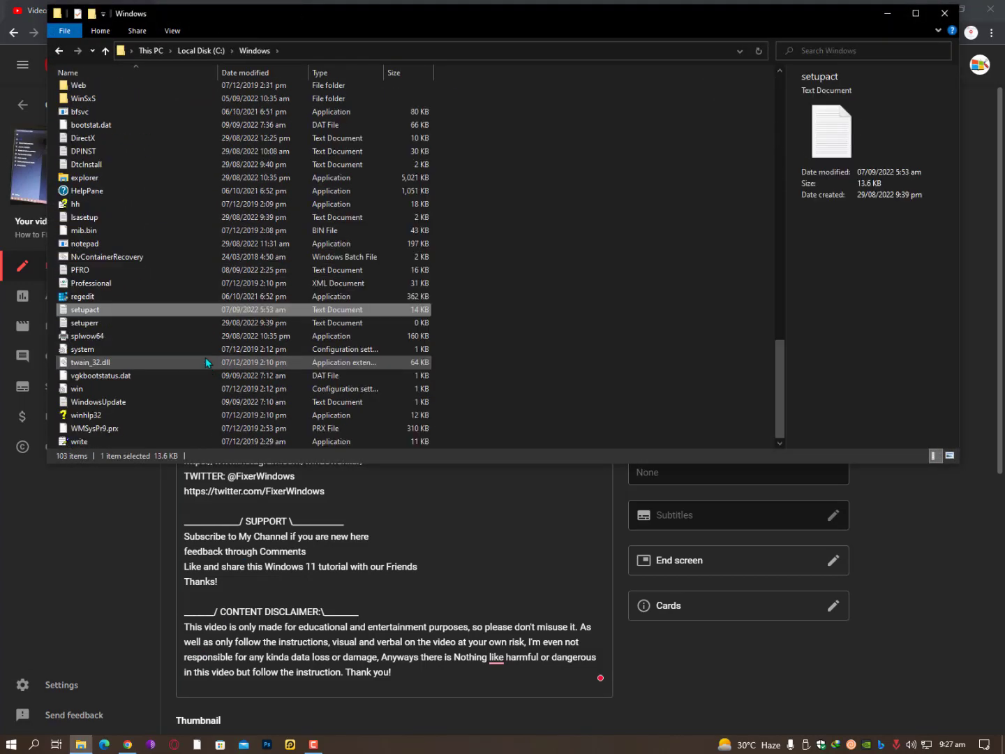
pyautogui.click(132, 337)
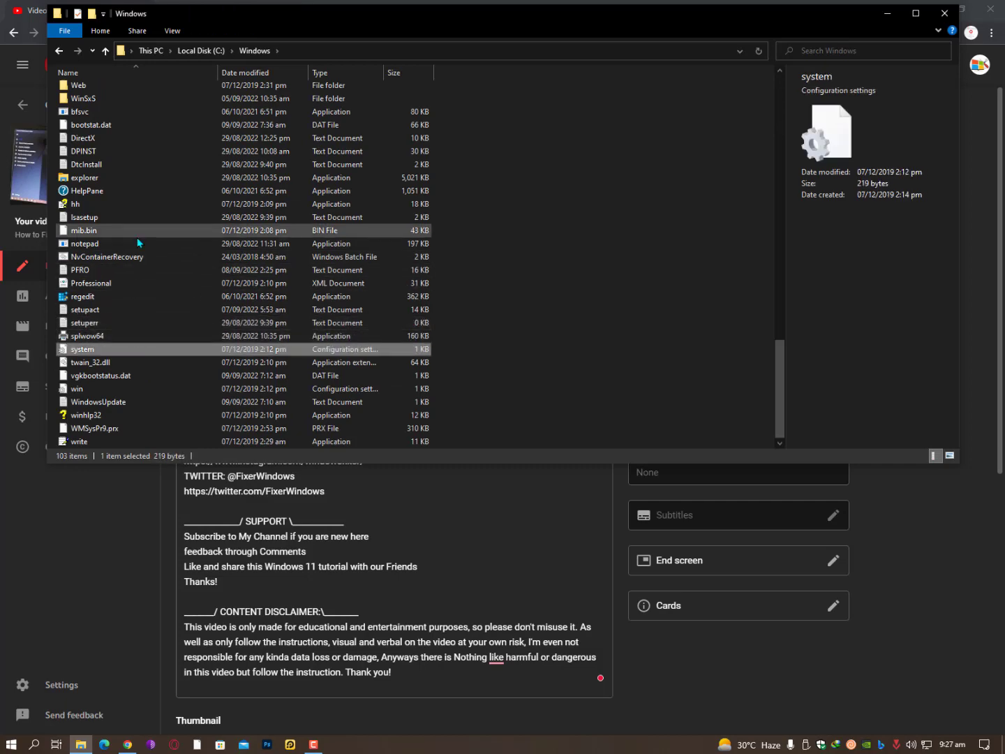
pyautogui.scroll(9, 161, 367)
pyautogui.press('Down')
pyautogui.press('Down')
pyautogui.press('Down')
pyautogui.press('Down')
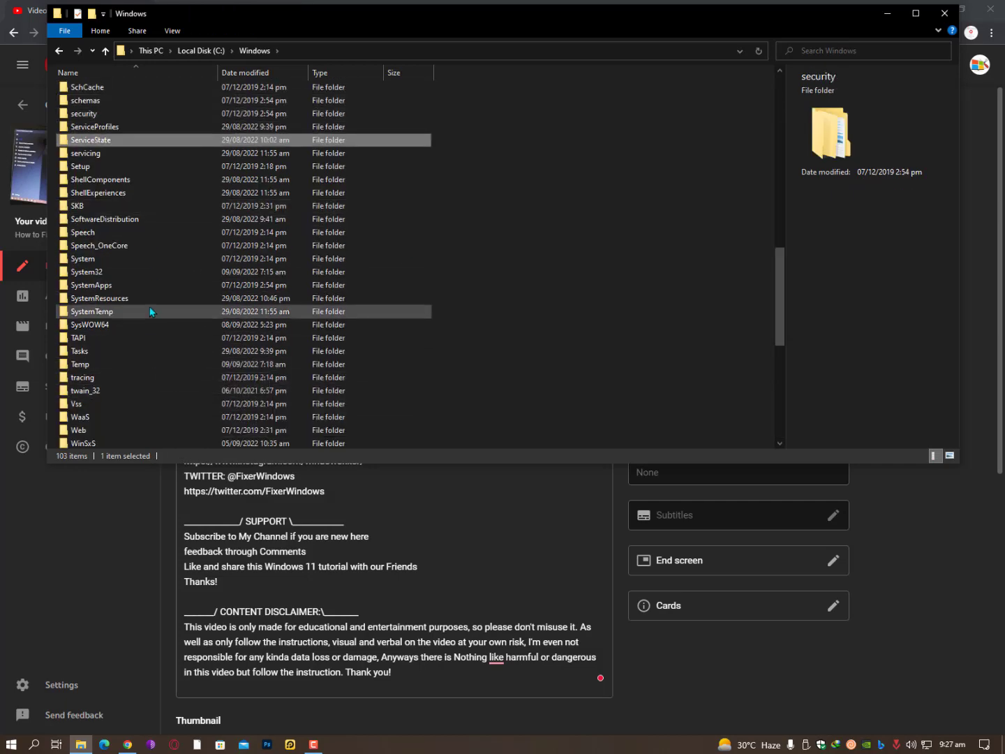
pyautogui.press('Down')
pyautogui.press('Down')
pyautogui.press('Down')
pyautogui.press('Down')
pyautogui.press('Down')
pyautogui.press('Down')
pyautogui.press('Down')
pyautogui.press('Down')
pyautogui.press('Down')
pyautogui.press('Down')
pyautogui.press('Down')
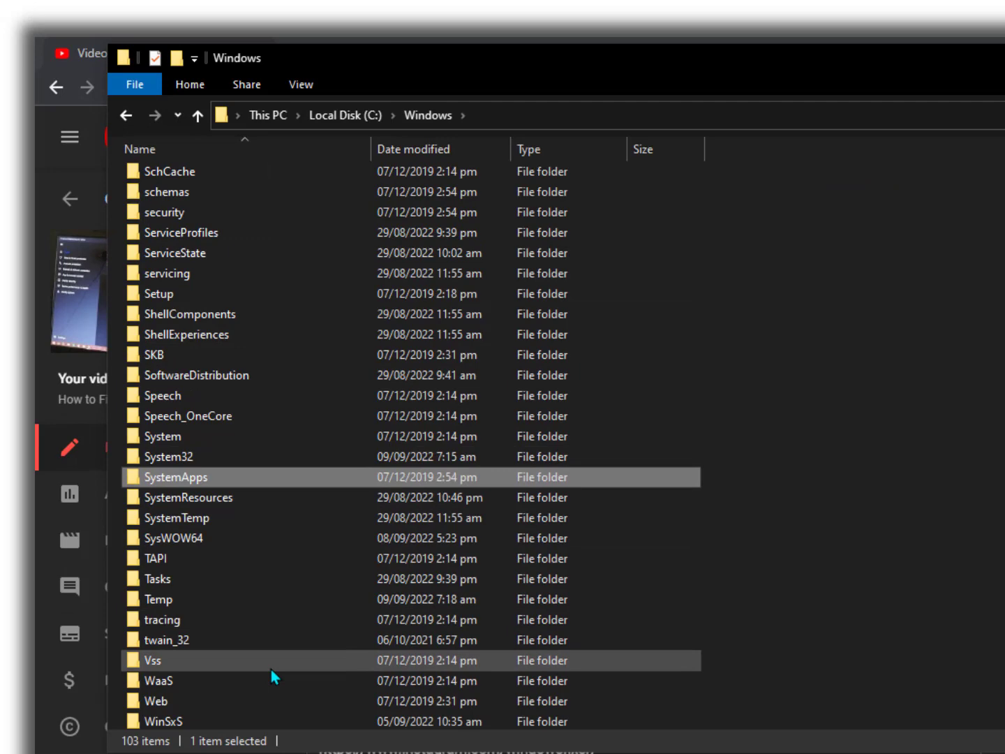
pyautogui.scroll(-6, 271, 669)
pyautogui.click(259, 616)
pyautogui.scroll(1, 206, 363)
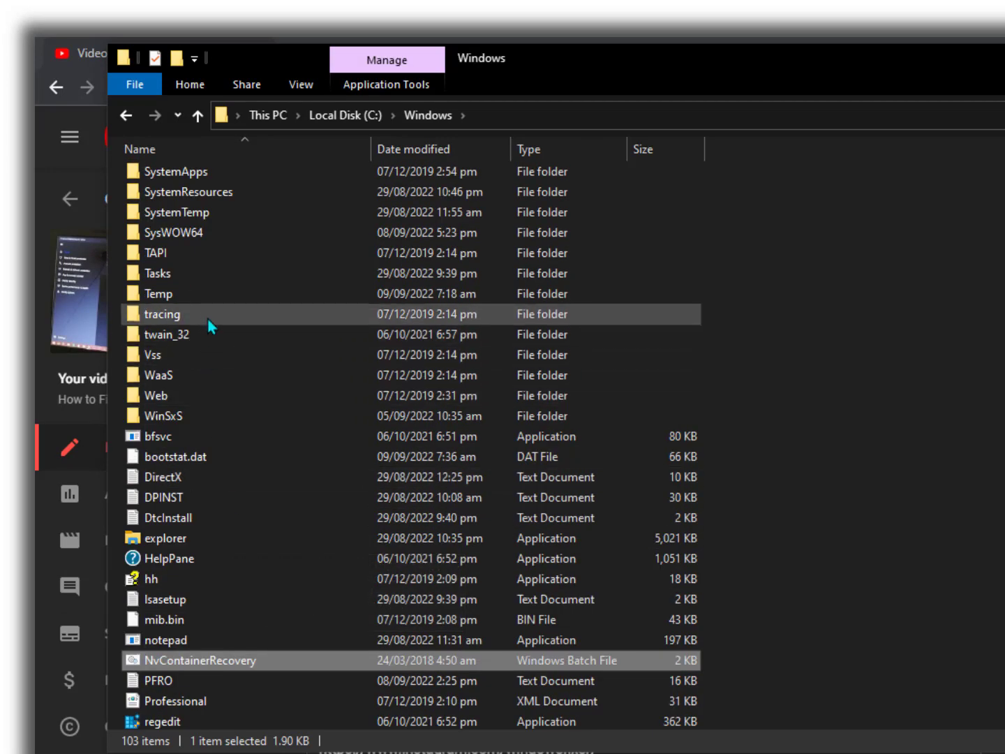
pyautogui.scroll(2, 201, 324)
# Open System32 and jump to the files starting with 'sa'.
pyautogui.doubleClick(209, 274)
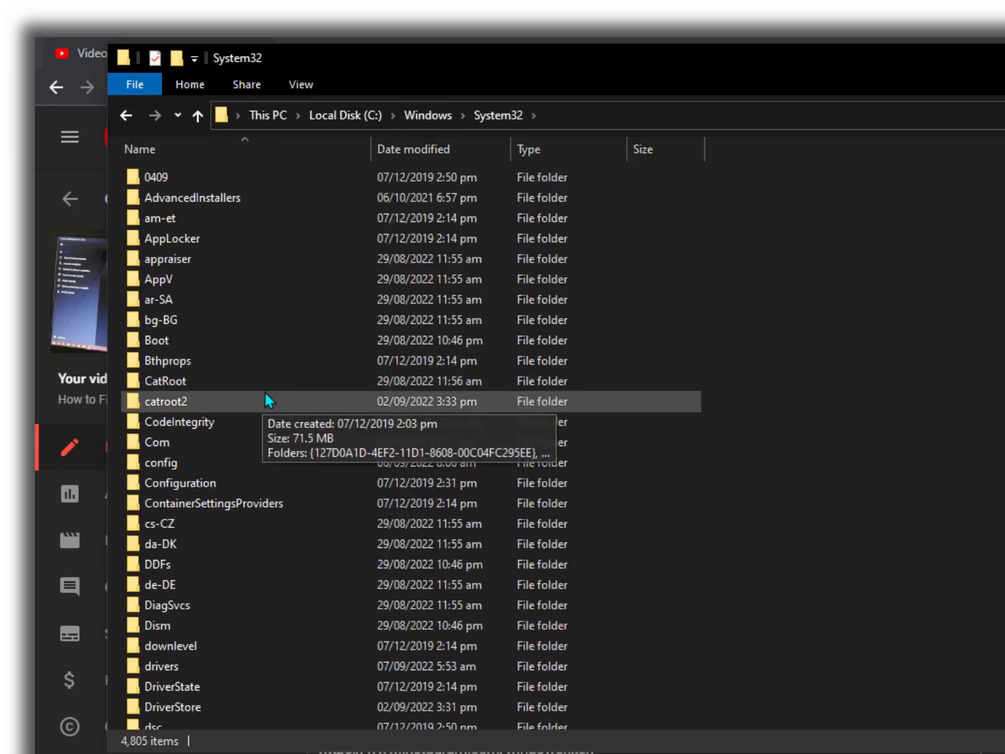
pyautogui.press('s')
pyautogui.press('Down')
pyautogui.press('Down')
pyautogui.write('sa')
pyautogui.press('Down')
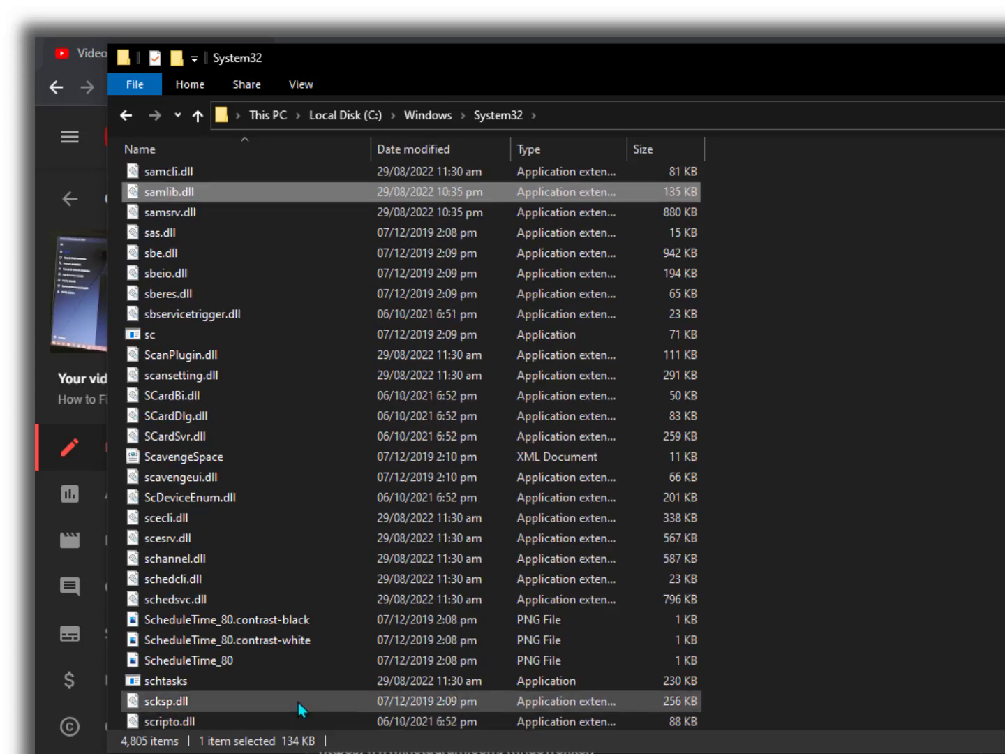
pyautogui.press('Down')
pyautogui.press('Down')
pyautogui.press('Down')
pyautogui.press('Down')
pyautogui.press('Down')
pyautogui.press('Down')
pyautogui.press('Down')
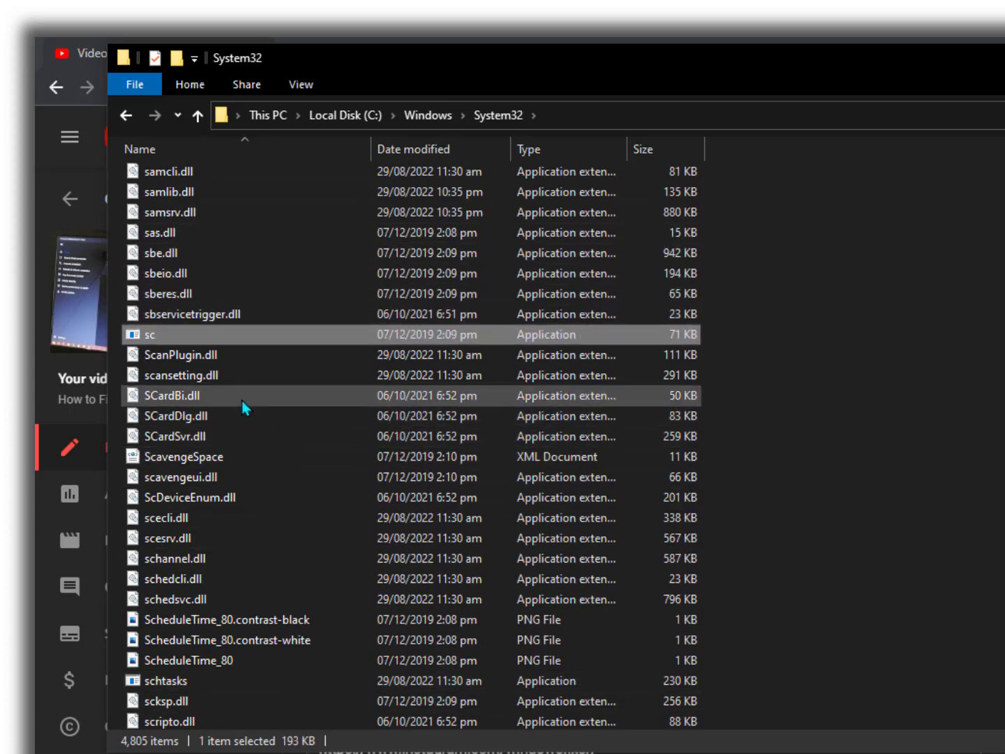
pyautogui.press('Down')
pyautogui.press('Down')
pyautogui.press('Down')
pyautogui.press('Down')
pyautogui.press('Down')
pyautogui.press('Down')
pyautogui.press('Down')
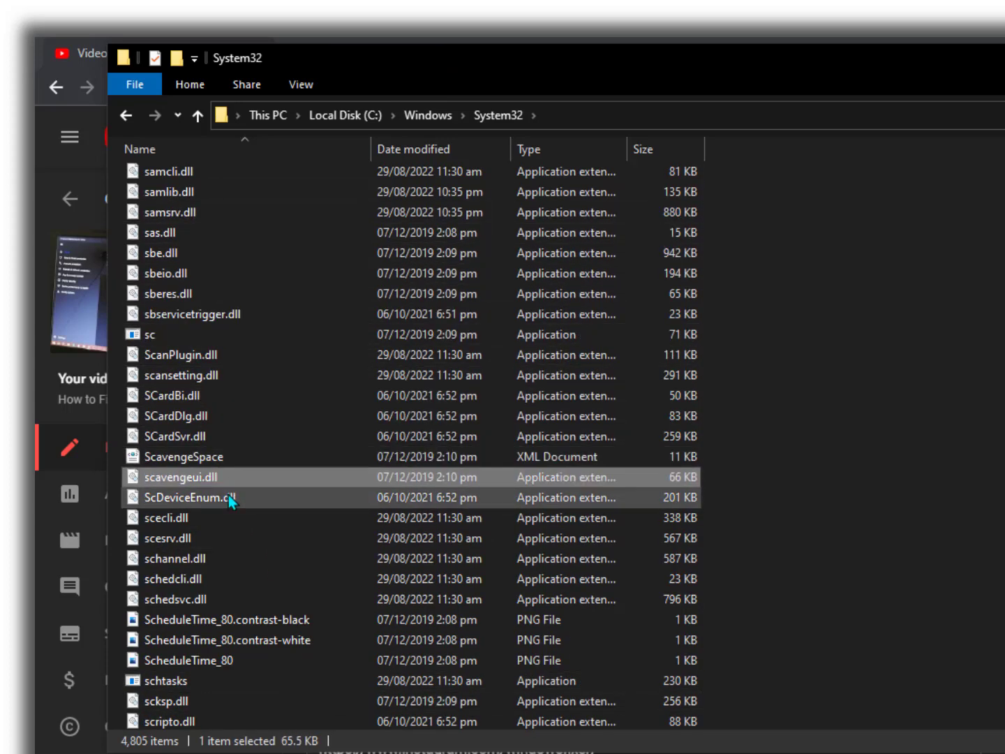
# Arrow down the System32 list toward the SecurityHealth files.
pyautogui.press('Down')
pyautogui.press('Down')
pyautogui.press('Down')
pyautogui.press('Down')
pyautogui.press('Down')
pyautogui.press('Down')
pyautogui.press('Down')
pyautogui.press('Down')
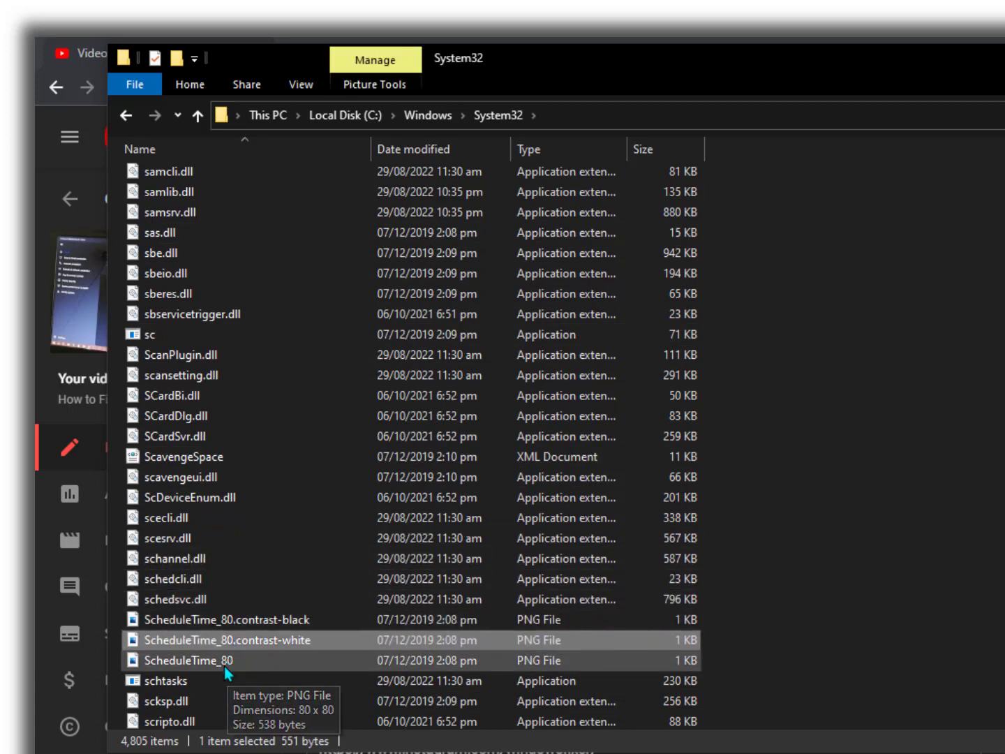
pyautogui.press('Down')
pyautogui.press('Down')
pyautogui.press('Down')
pyautogui.press('Down')
pyautogui.press('Down')
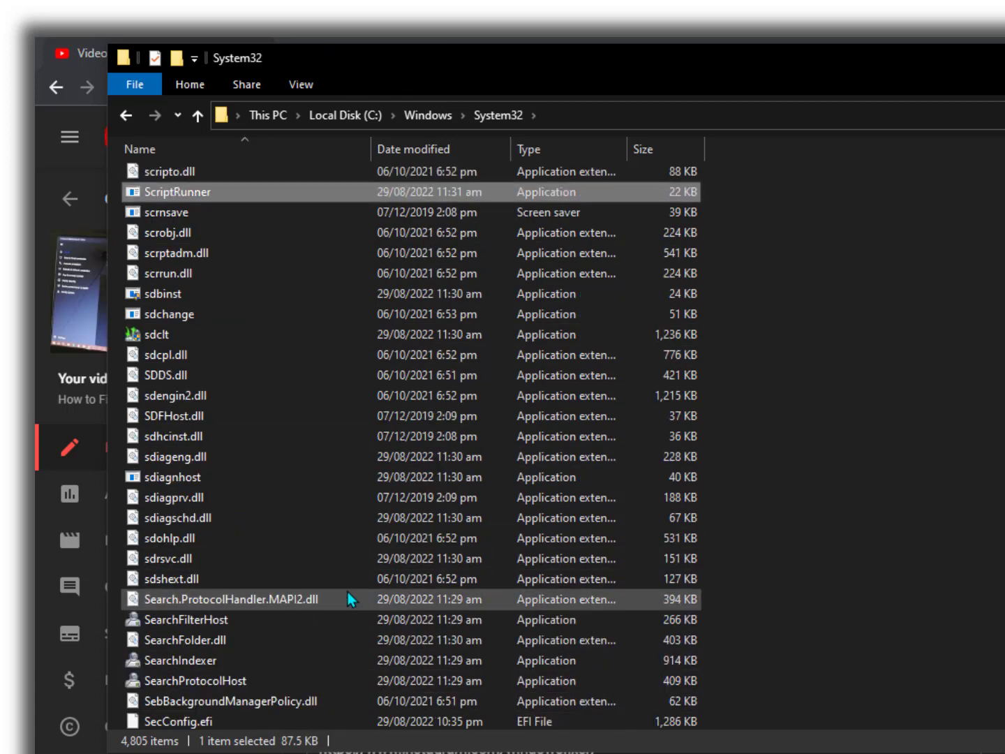
pyautogui.press('Down')
pyautogui.press('Down')
pyautogui.press('Down')
pyautogui.press('Down')
pyautogui.press('Down')
pyautogui.press('Down')
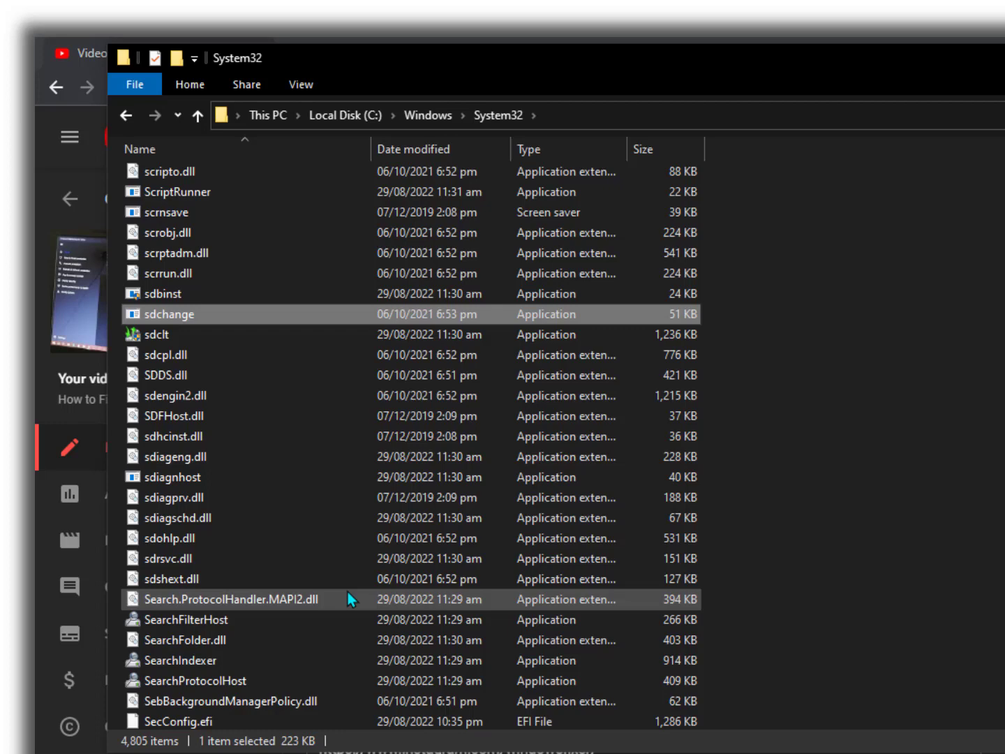
pyautogui.press('Down')
pyautogui.press('Down')
pyautogui.press('Down')
pyautogui.press('Down')
pyautogui.press('Down')
pyautogui.press('Down')
pyautogui.press('Down')
pyautogui.press('Down')
pyautogui.press('Down')
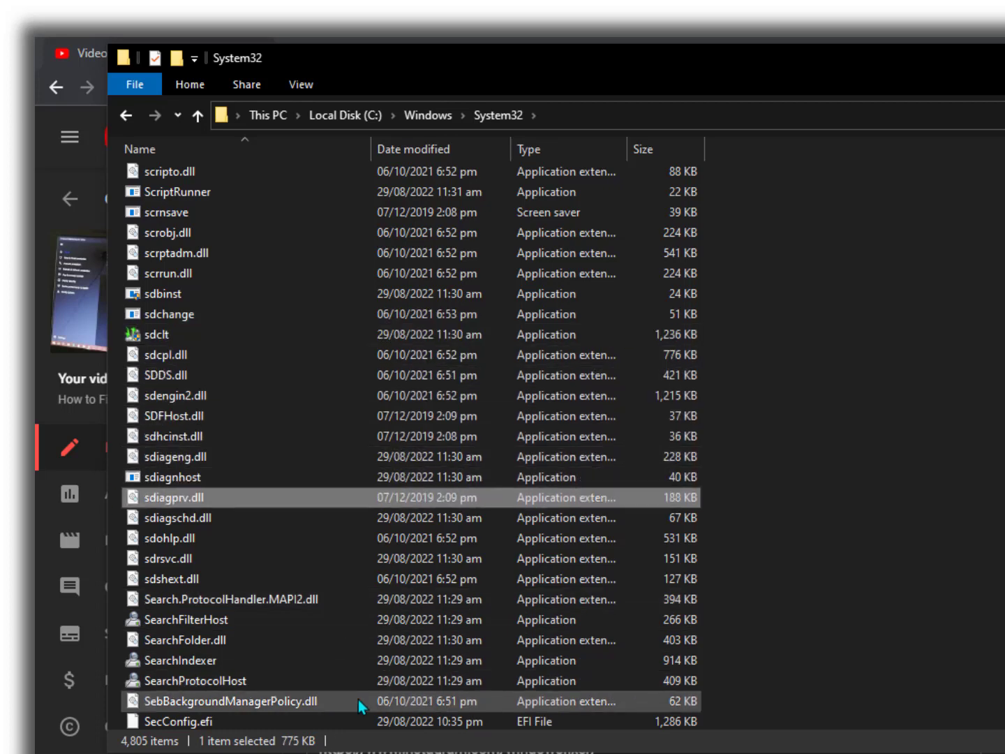
pyautogui.press('Down')
pyautogui.press('Down')
pyautogui.press('Down')
pyautogui.press('Down')
pyautogui.press('Down')
pyautogui.press('Down')
pyautogui.press('Down')
pyautogui.press('Down')
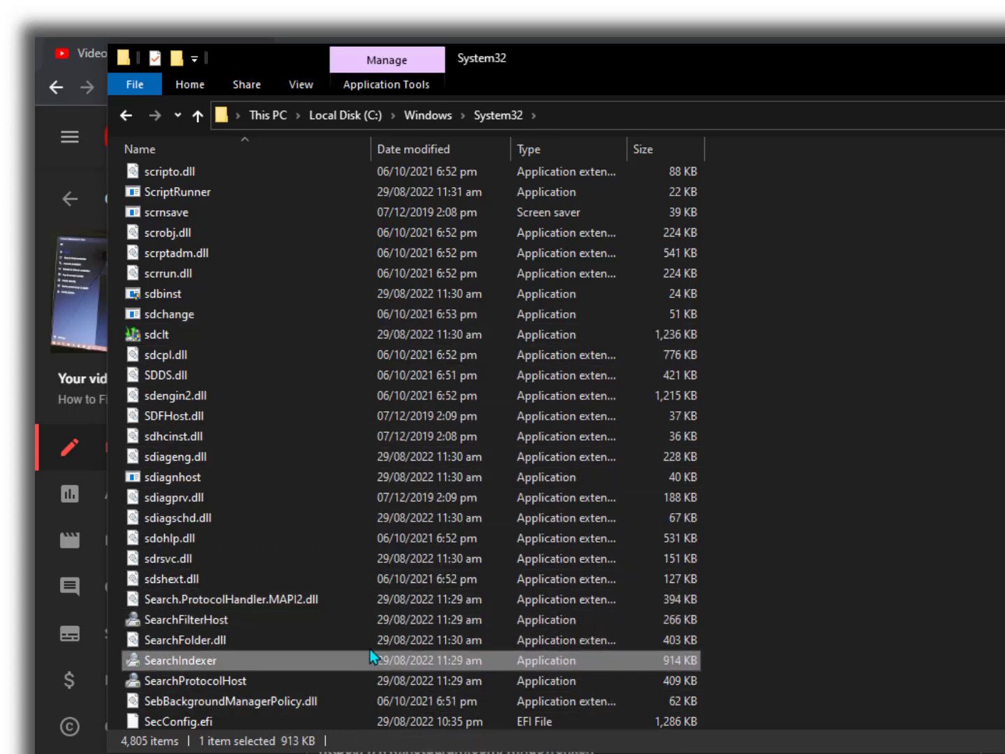
pyautogui.press('Down')
pyautogui.press('Down')
pyautogui.press('Down')
pyautogui.press('Down')
pyautogui.press('Down')
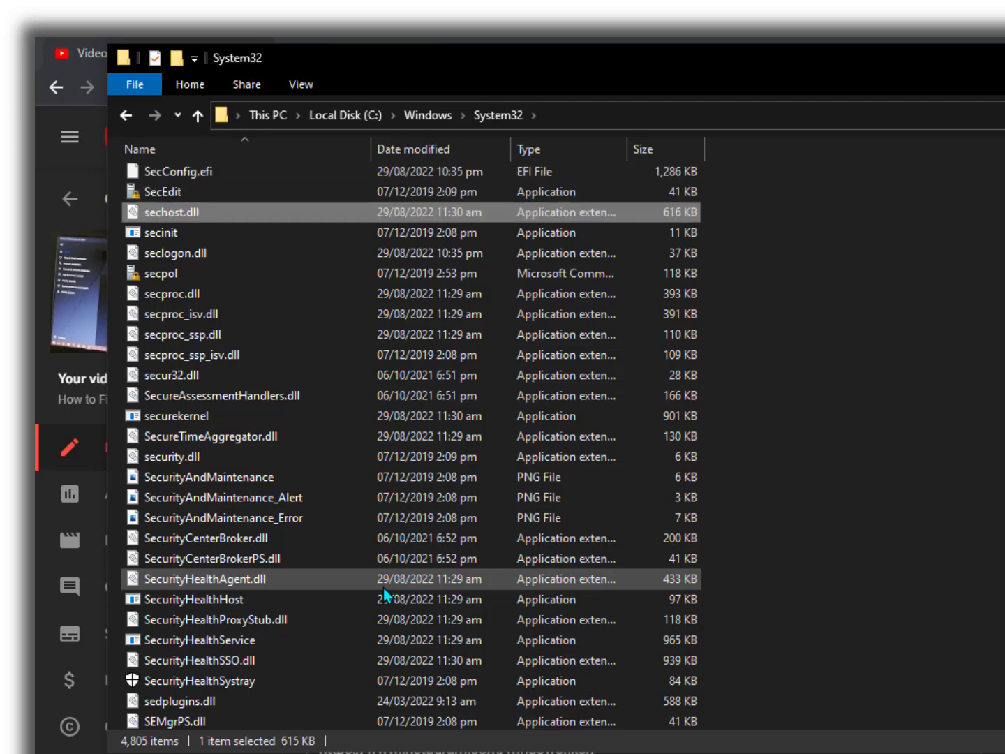
pyautogui.press('Down')
pyautogui.press('Down')
pyautogui.press('Down')
pyautogui.press('Down')
pyautogui.press('Down')
pyautogui.press('Down')
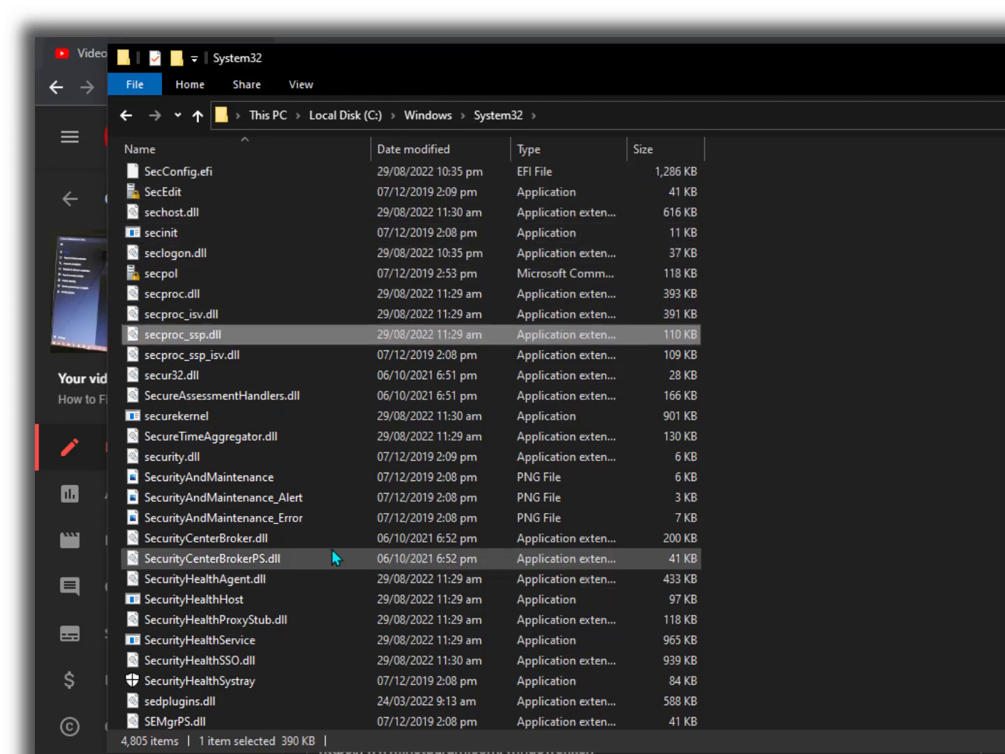
pyautogui.press('Down')
pyautogui.press('Down')
pyautogui.press('Down')
pyautogui.press('Down')
pyautogui.press('Down')
pyautogui.press('Down')
pyautogui.press('Down')
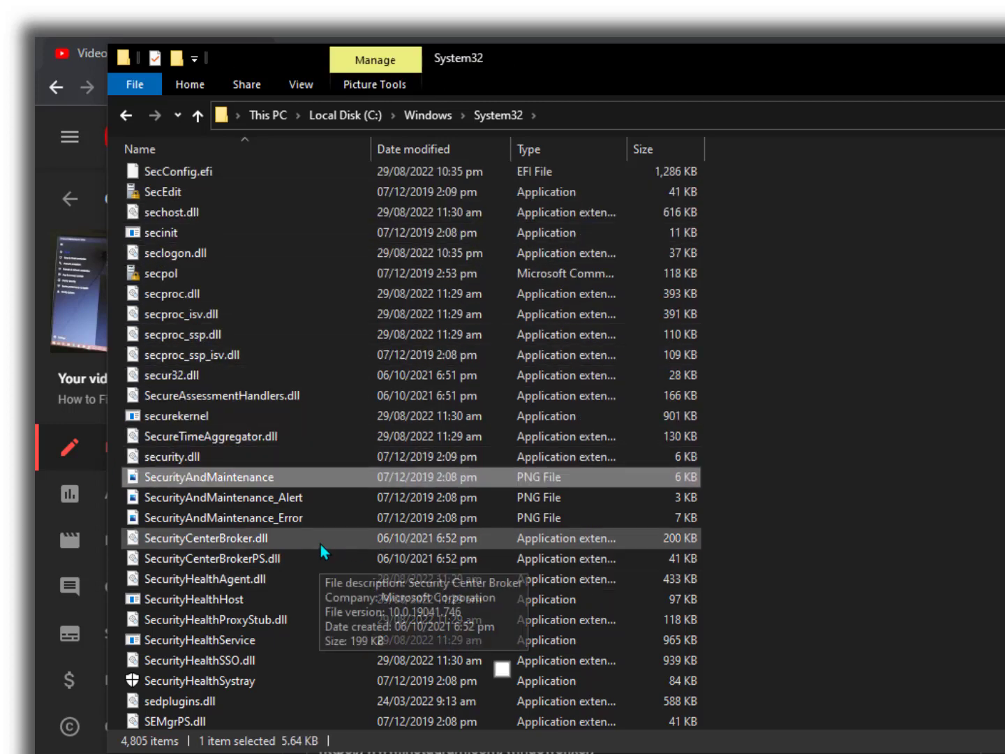
pyautogui.press('Down')
pyautogui.press('Down')
pyautogui.press('Down')
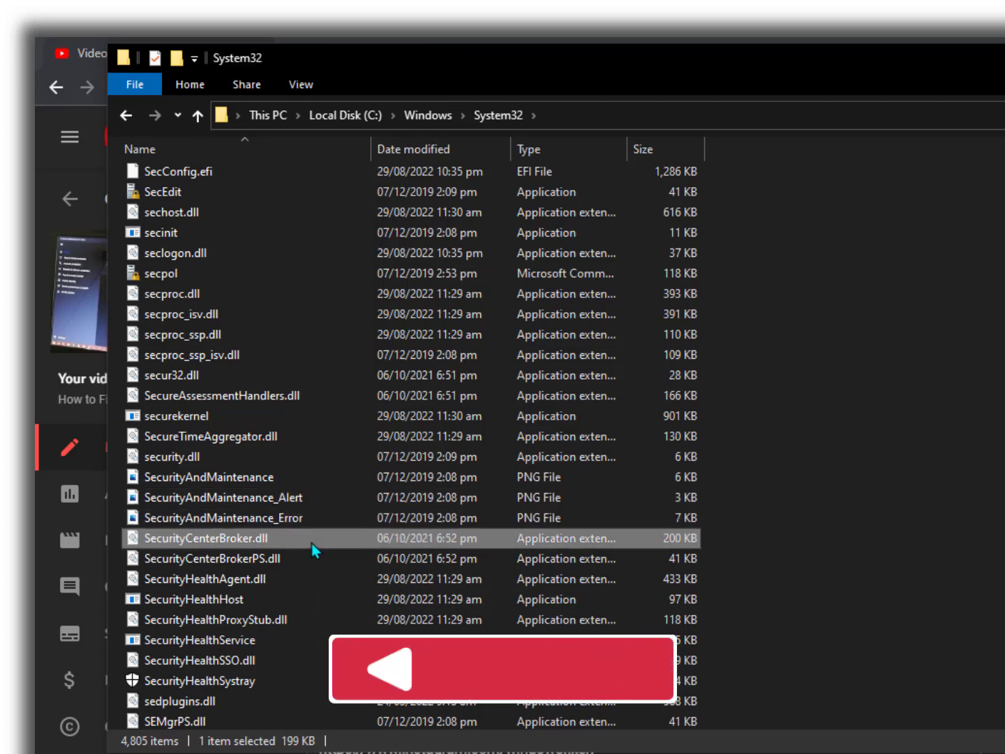
pyautogui.press('Down')
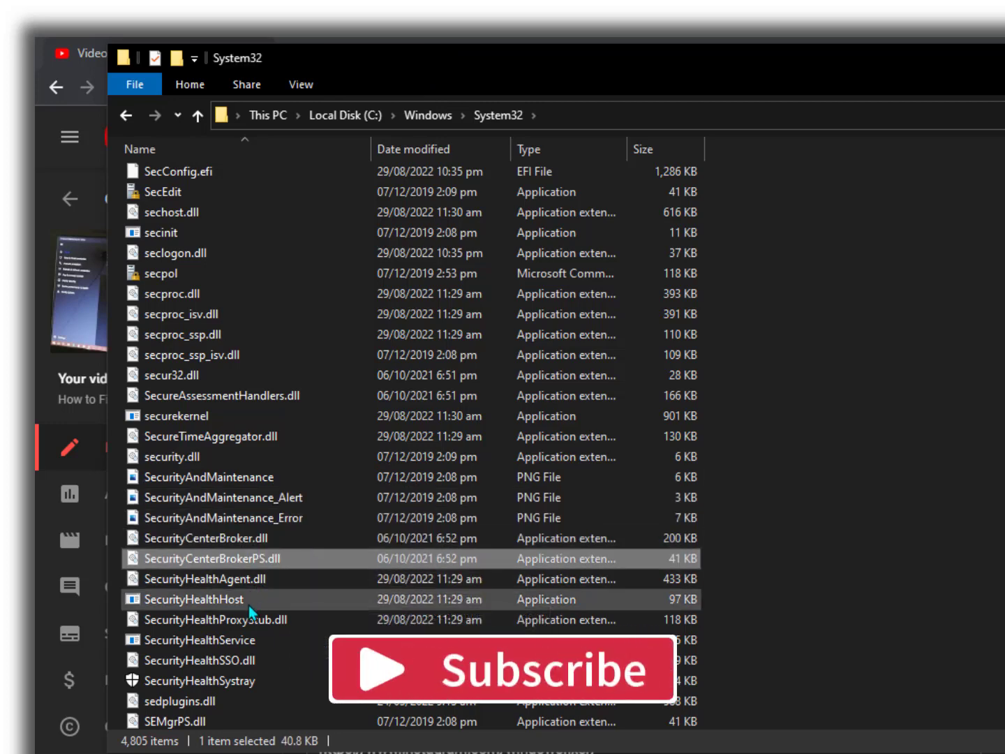
# Check SecurityHealthHost and SecurityHealthAgent.dll, then select SecurityHealthService.
pyautogui.click(248, 606)
pyautogui.click(191, 584)
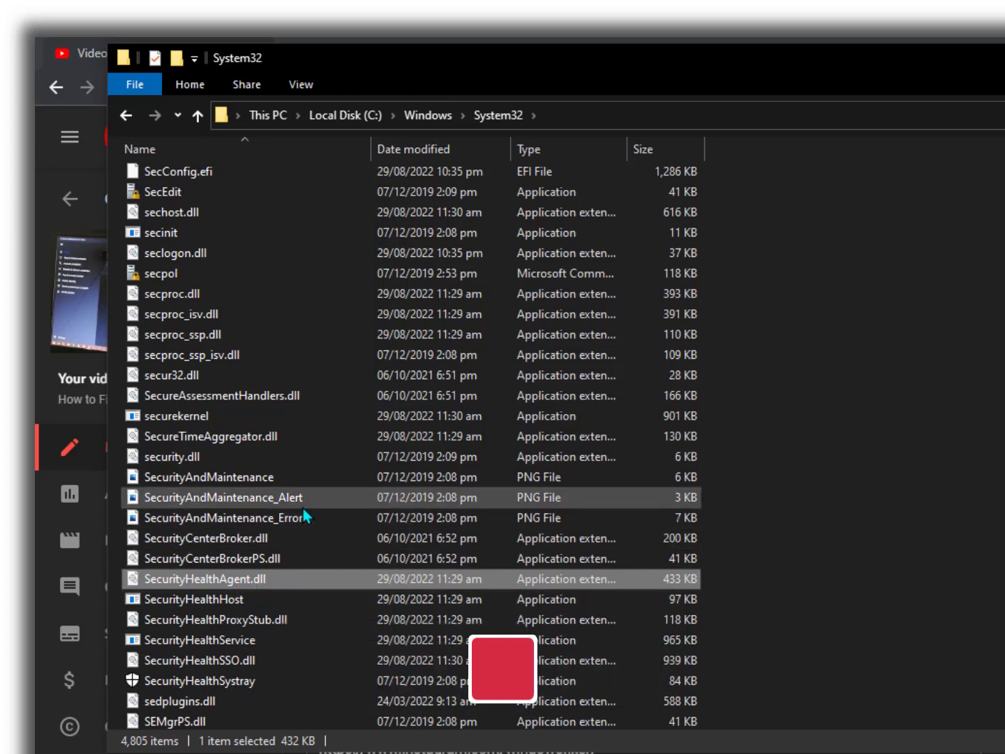
pyautogui.press('Down')
pyautogui.press('Down')
pyautogui.moveTo(216, 620)
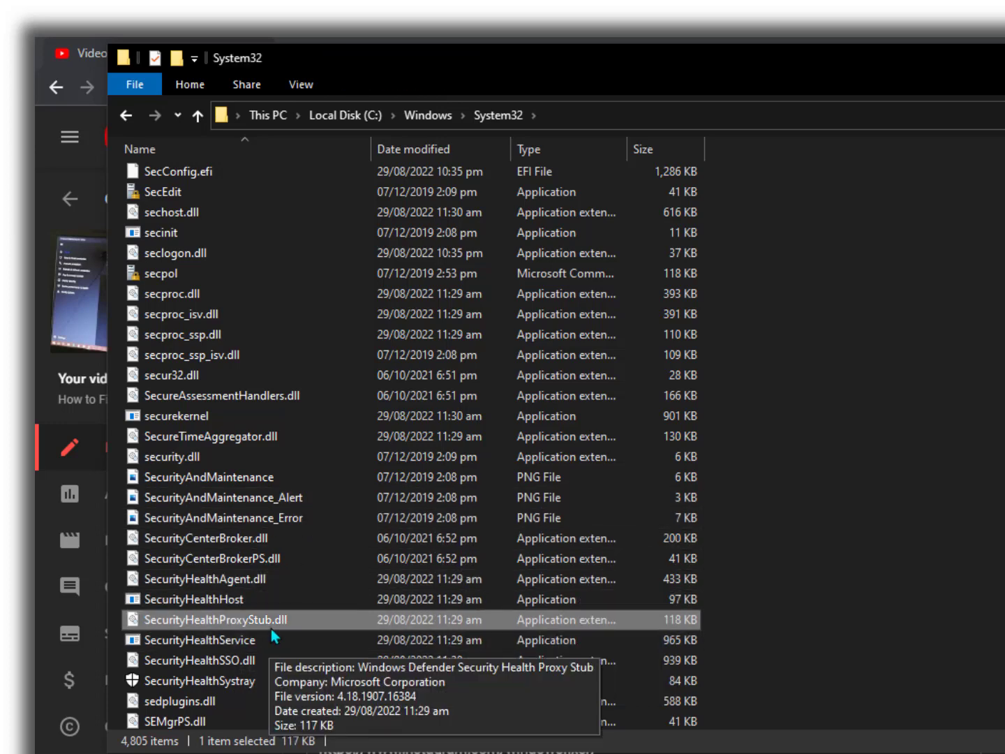
pyautogui.click(283, 638)
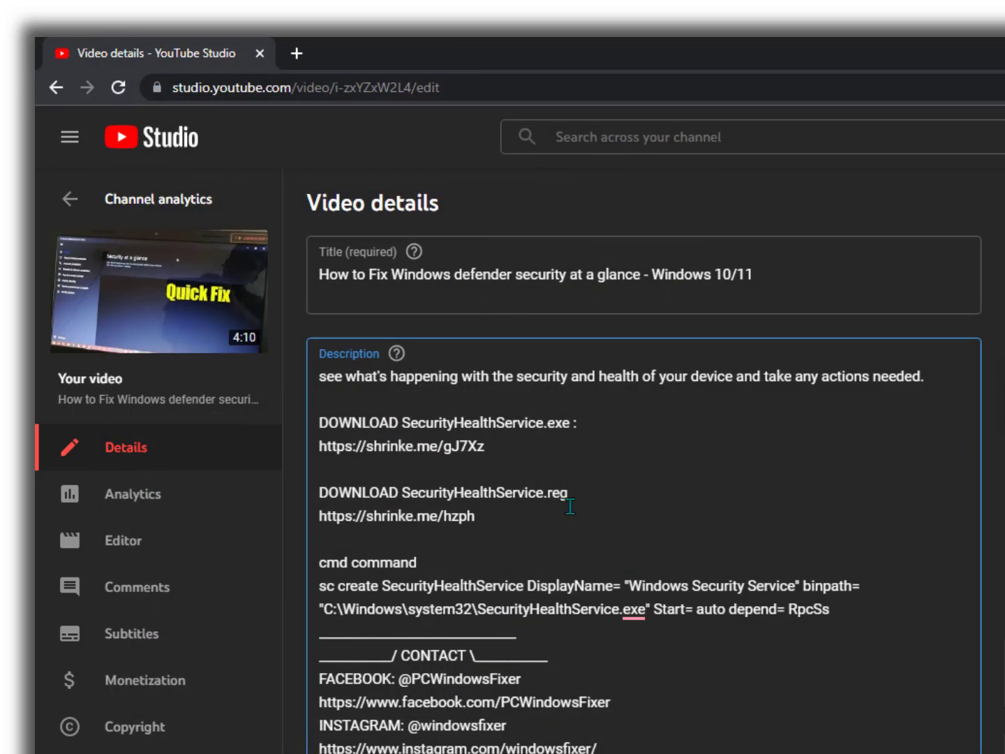
# Highlight the .reg download link, then the two-line sc create SecurityHealthService command.
pyautogui.moveTo(480, 518); pyautogui.dragTo(365, 520)
pyautogui.moveTo(518, 525); pyautogui.dragTo(328, 524)
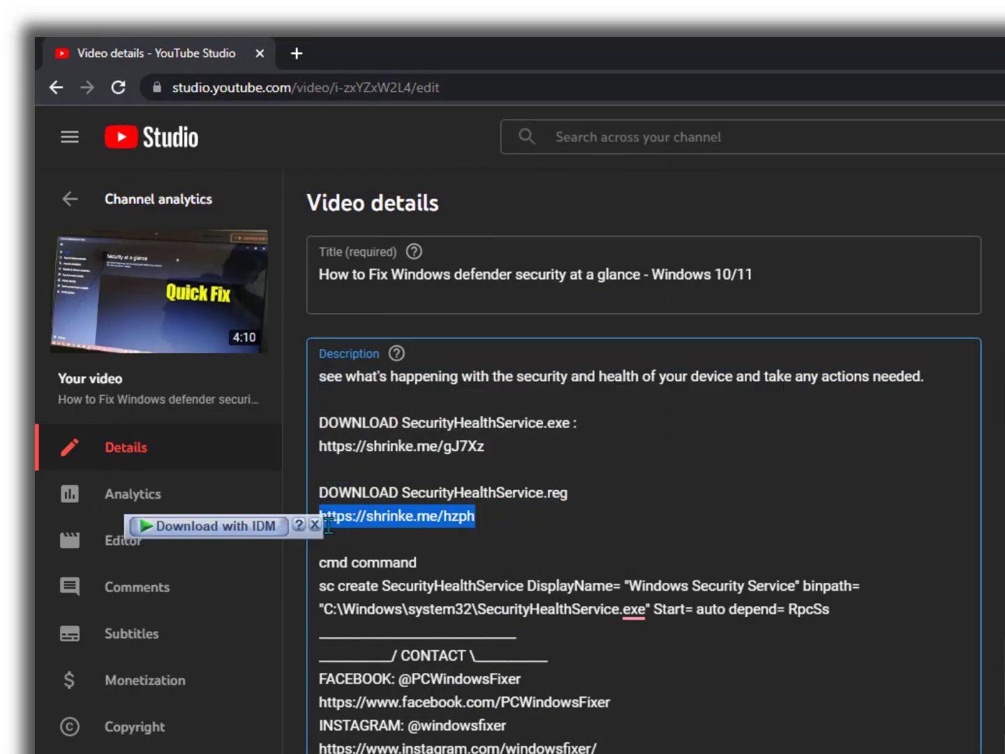
pyautogui.click(431, 525)
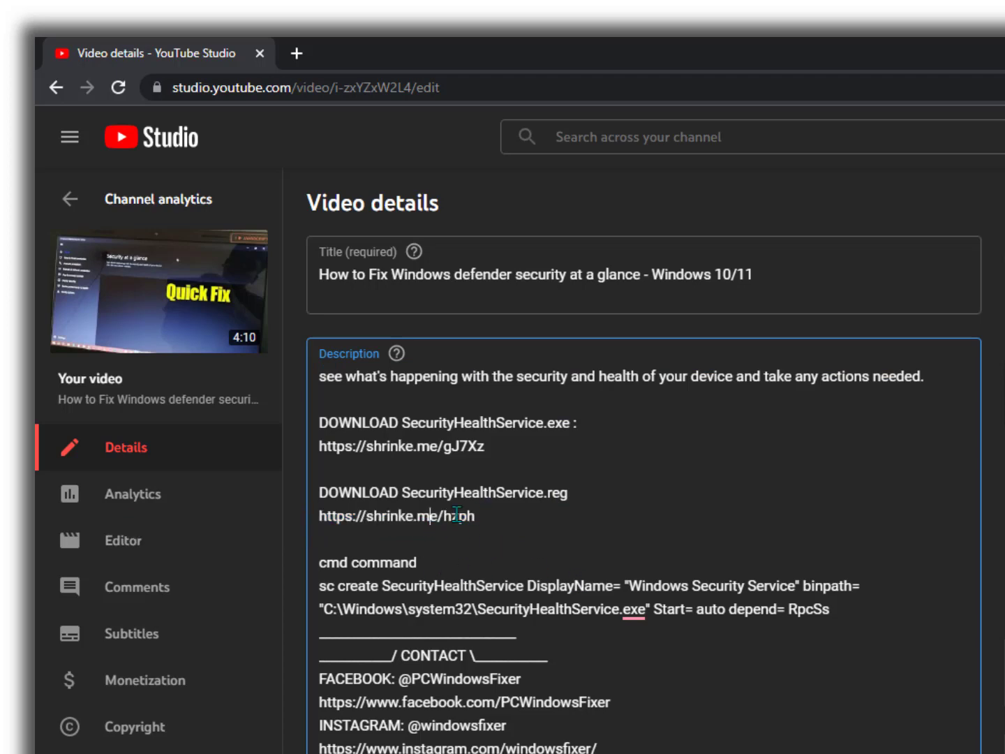
pyautogui.moveTo(478, 516); pyautogui.dragTo(370, 518)
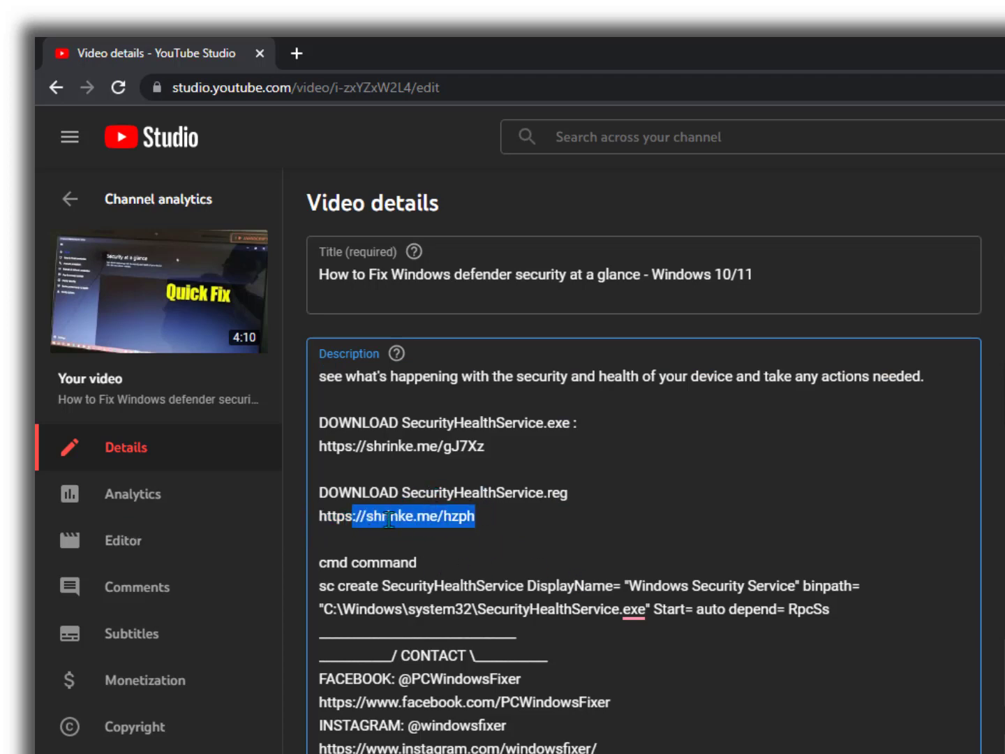
pyautogui.doubleClick(387, 519)
pyautogui.moveTo(477, 523); pyautogui.dragTo(327, 518)
pyautogui.click(667, 604)
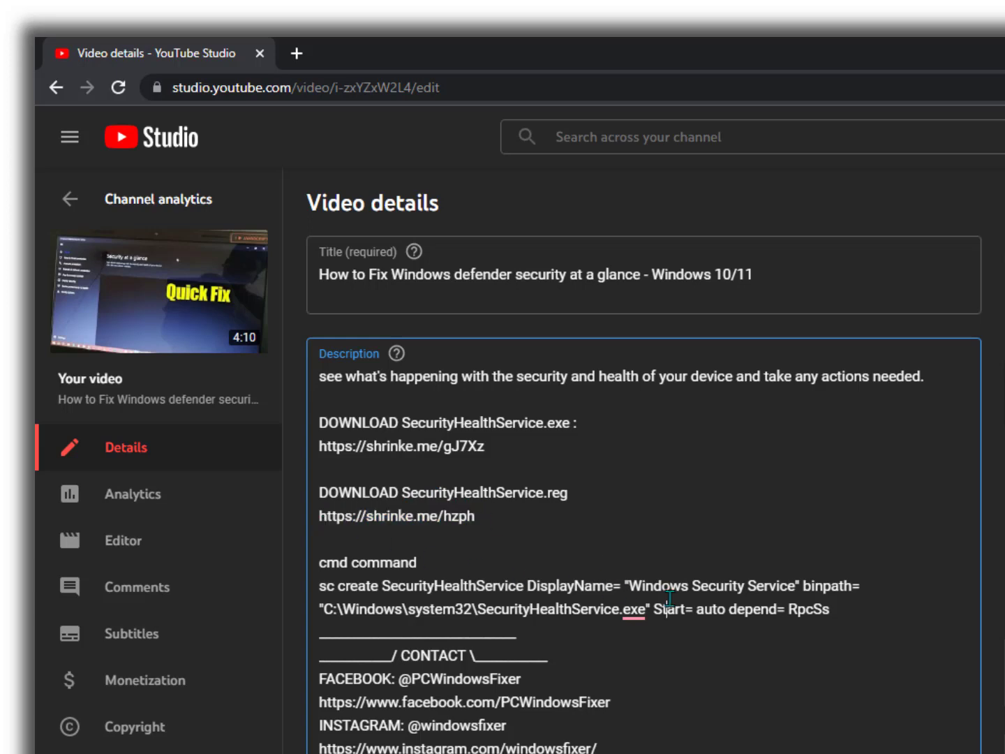
pyautogui.moveTo(833, 611)
pyautogui.mouseDown()
pyautogui.moveTo(442, 587)
pyautogui.moveTo(325, 595)
pyautogui.mouseUp()
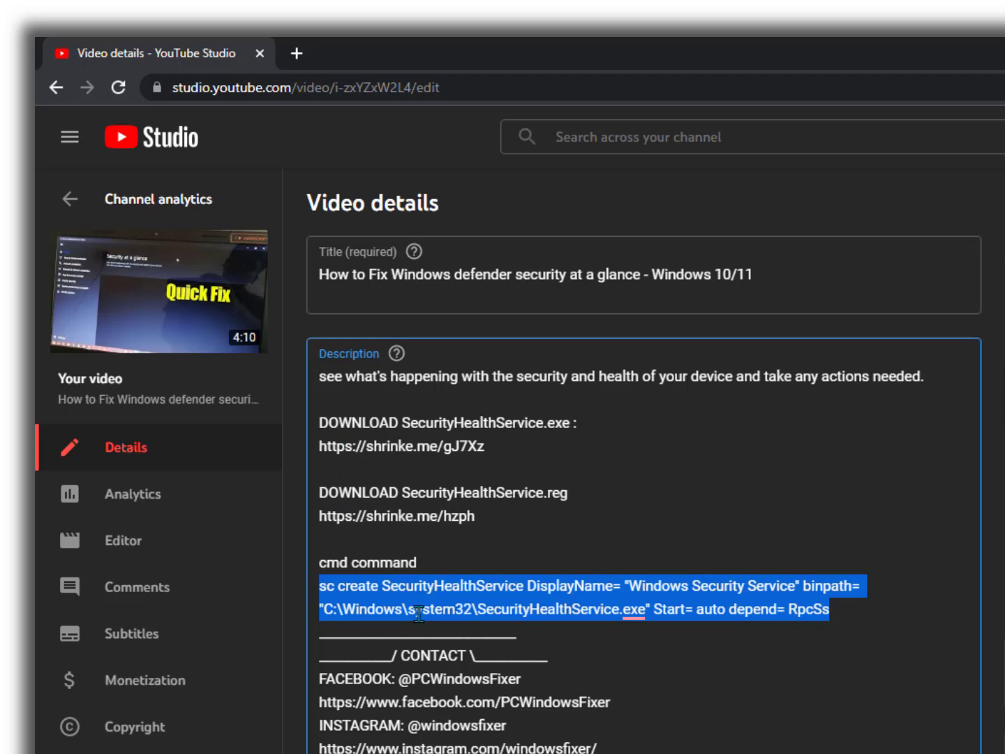
# Launch Command Prompt as administrator, paste the copied command, and reselect the .reg link.
pyautogui.press('super')
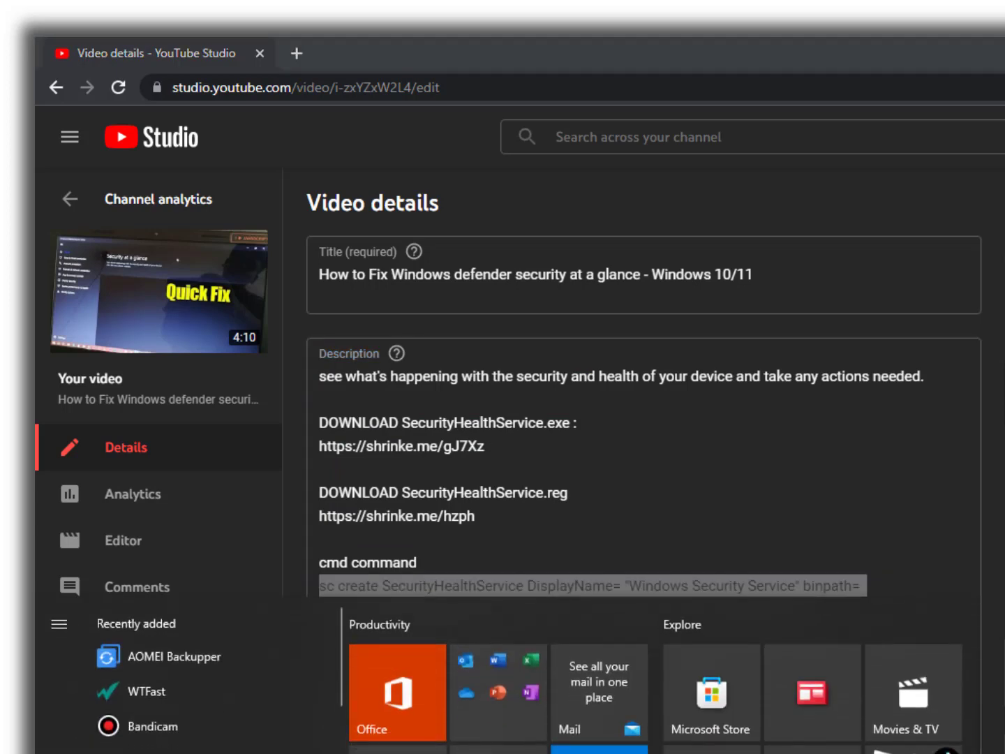
pyautogui.write('cmd')
pyautogui.rightClick(238, 698)
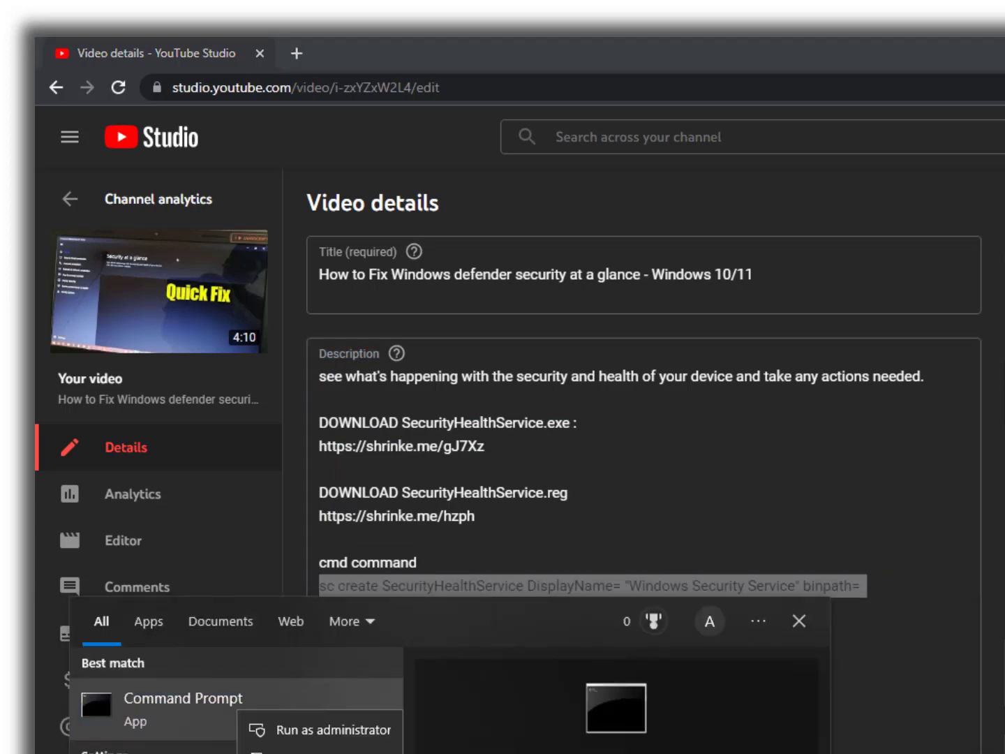
pyautogui.click(314, 729)
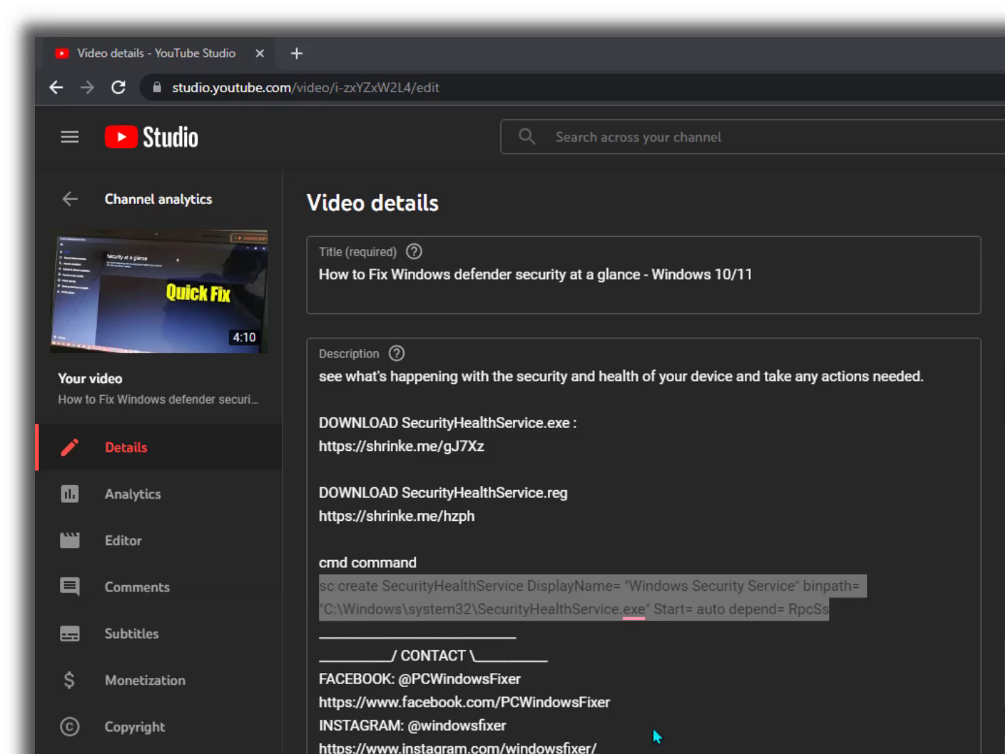
pyautogui.write('How to Fix Windows defender security at a glance - Windows 10/11')
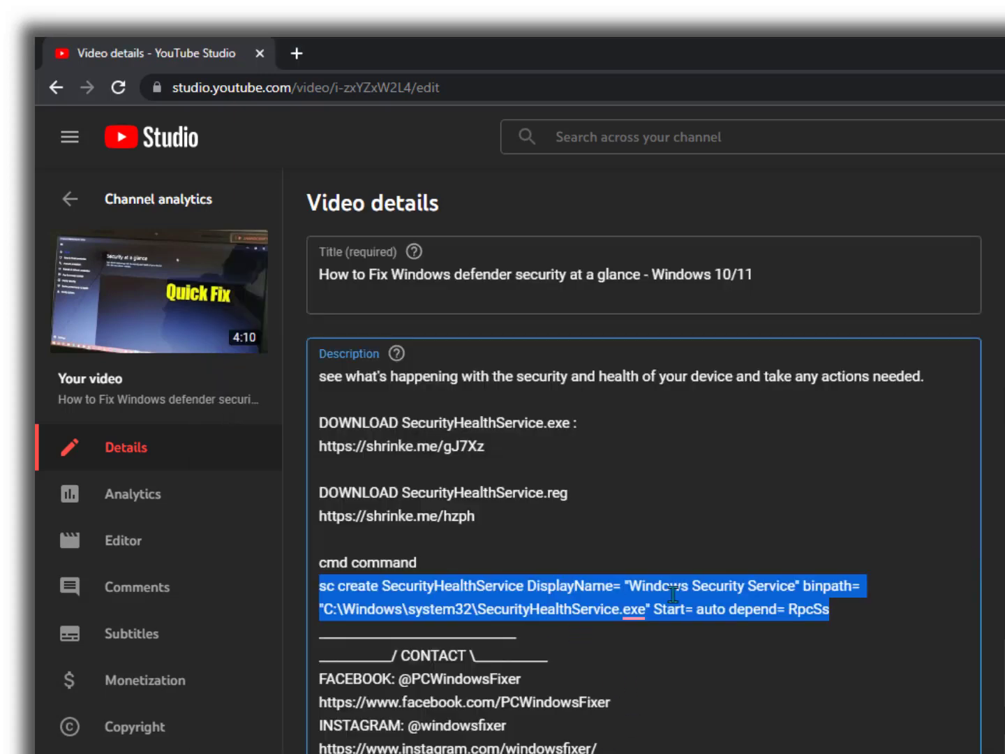
pyautogui.click(670, 593)
pyautogui.moveTo(477, 517); pyautogui.dragTo(319, 518)
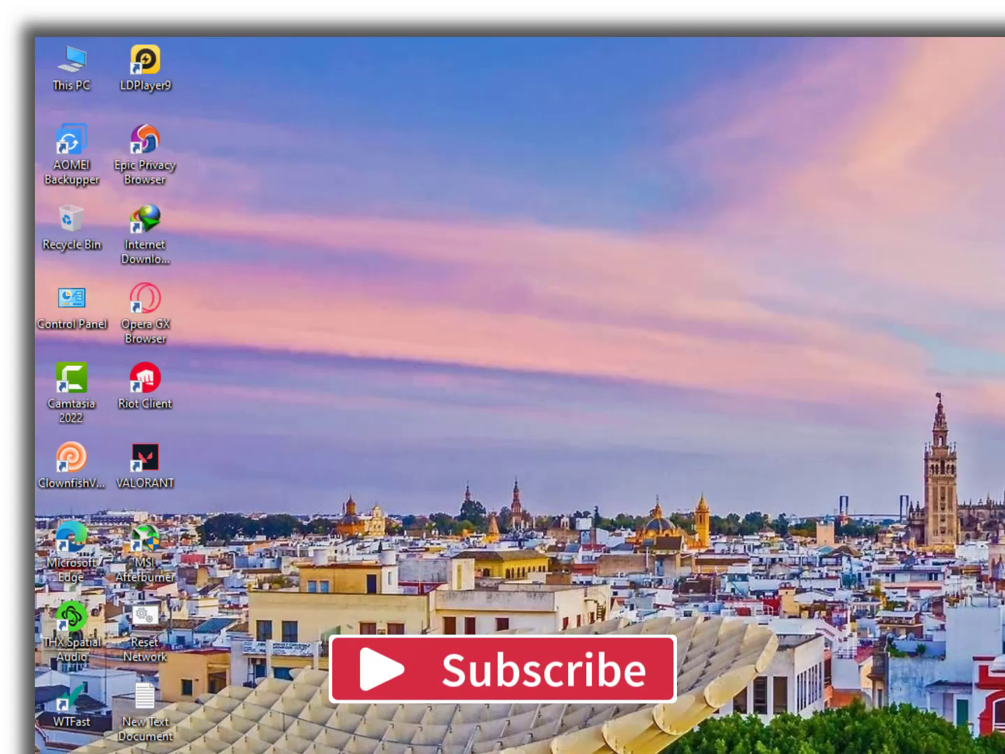
pyautogui.press('super')
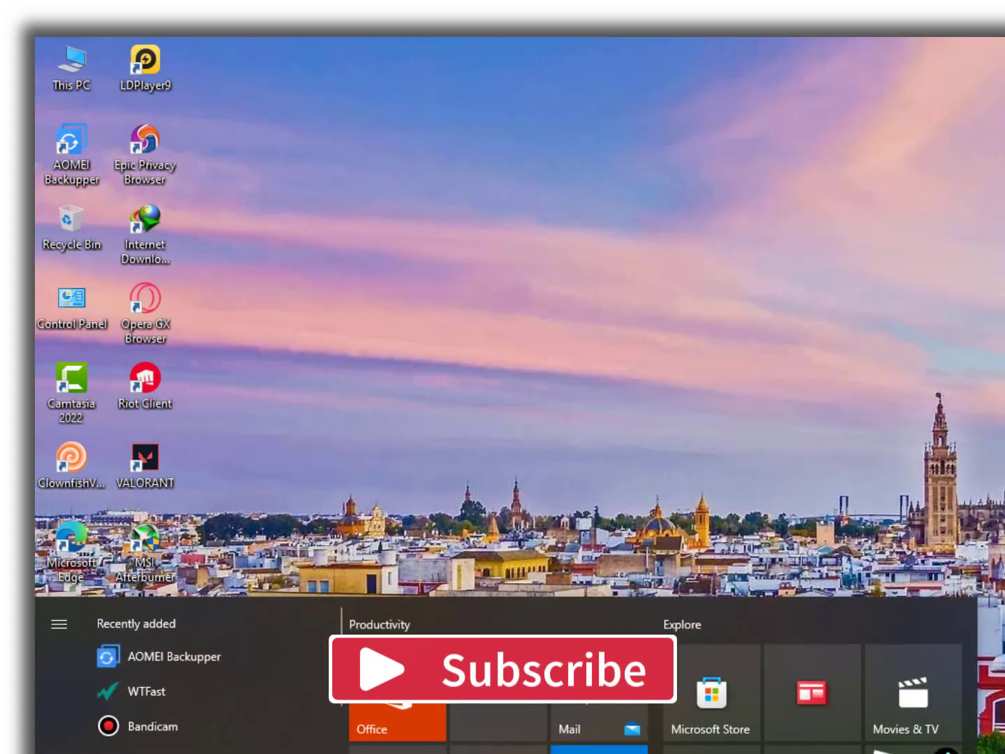
pyautogui.write('restore')
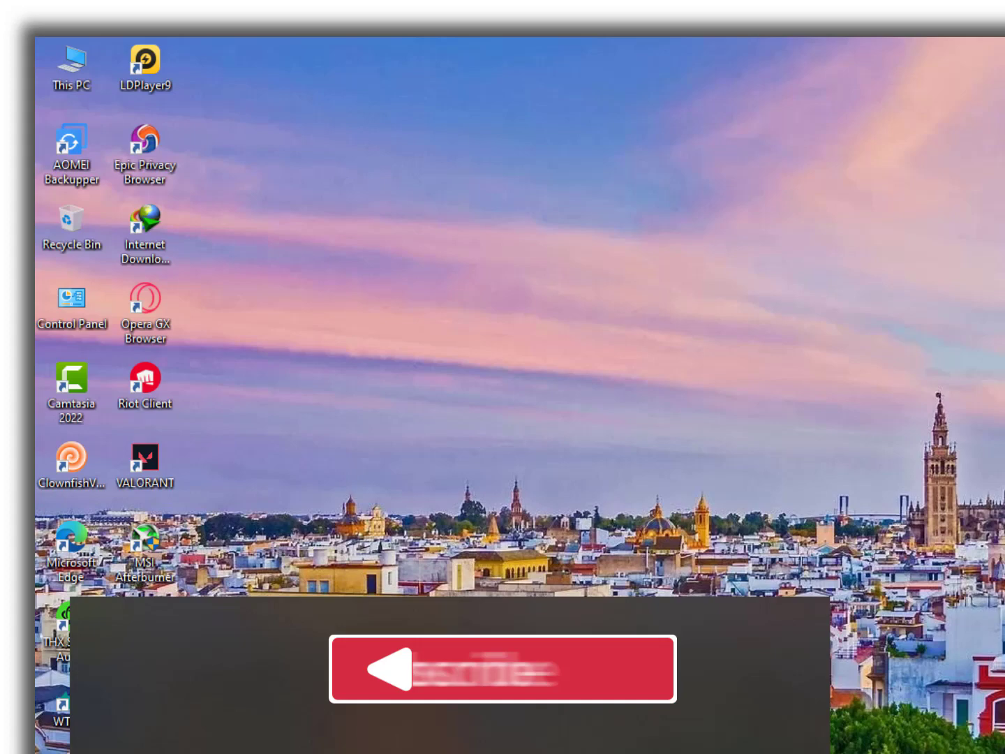
pyautogui.click(200, 749)
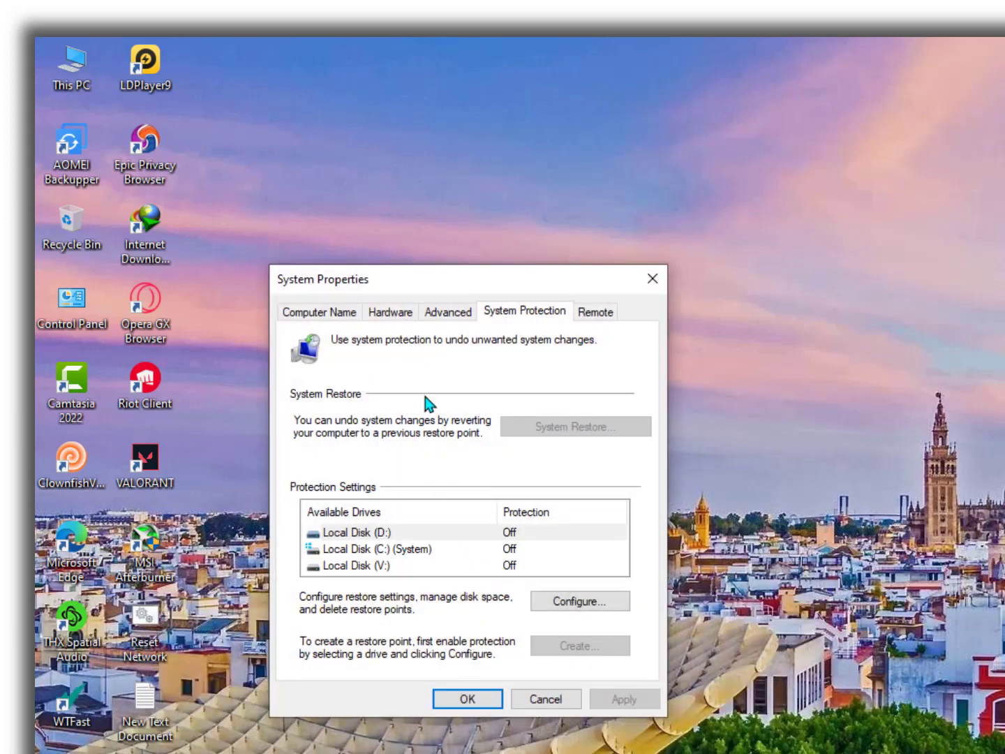
pyautogui.click(428, 534)
pyautogui.click(423, 567)
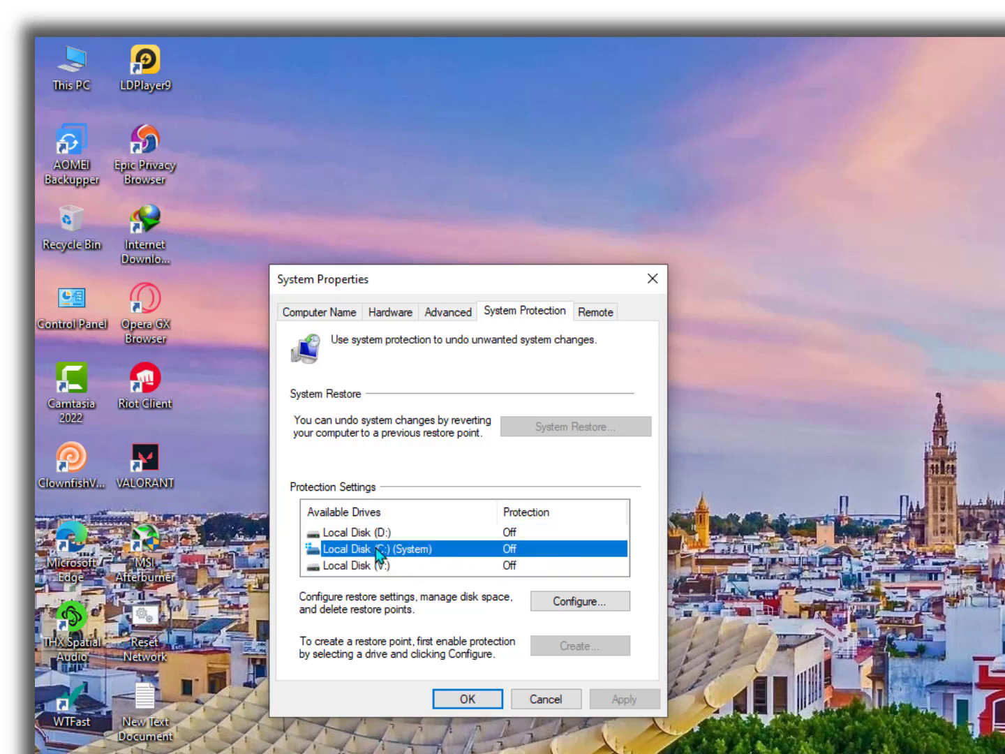
pyautogui.click(557, 602)
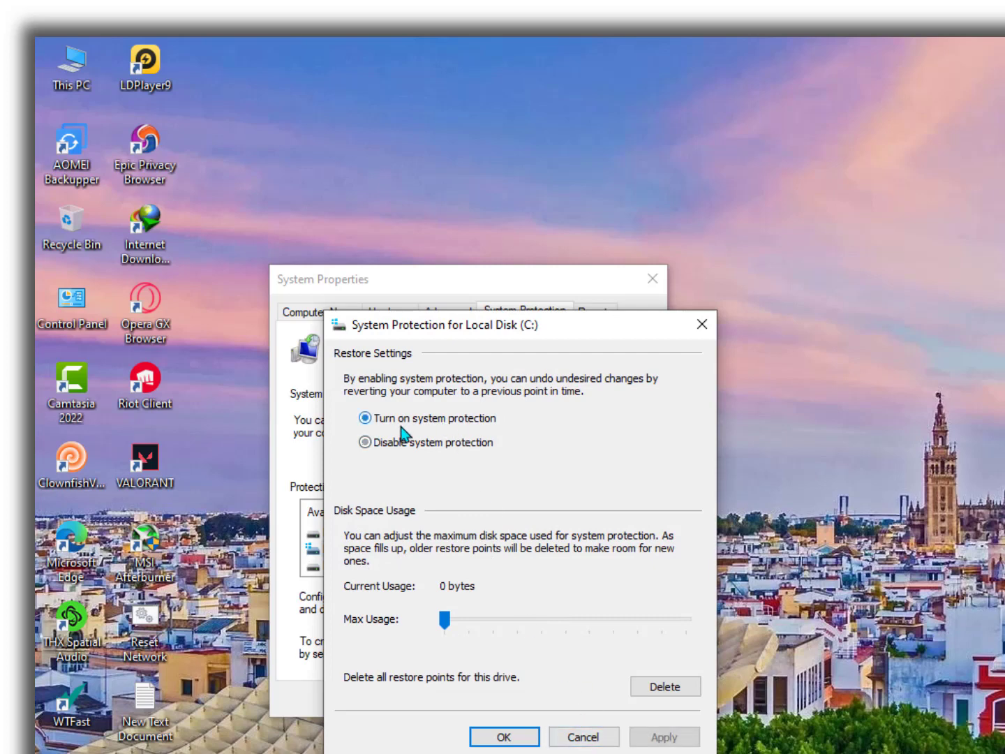
pyautogui.click(504, 737)
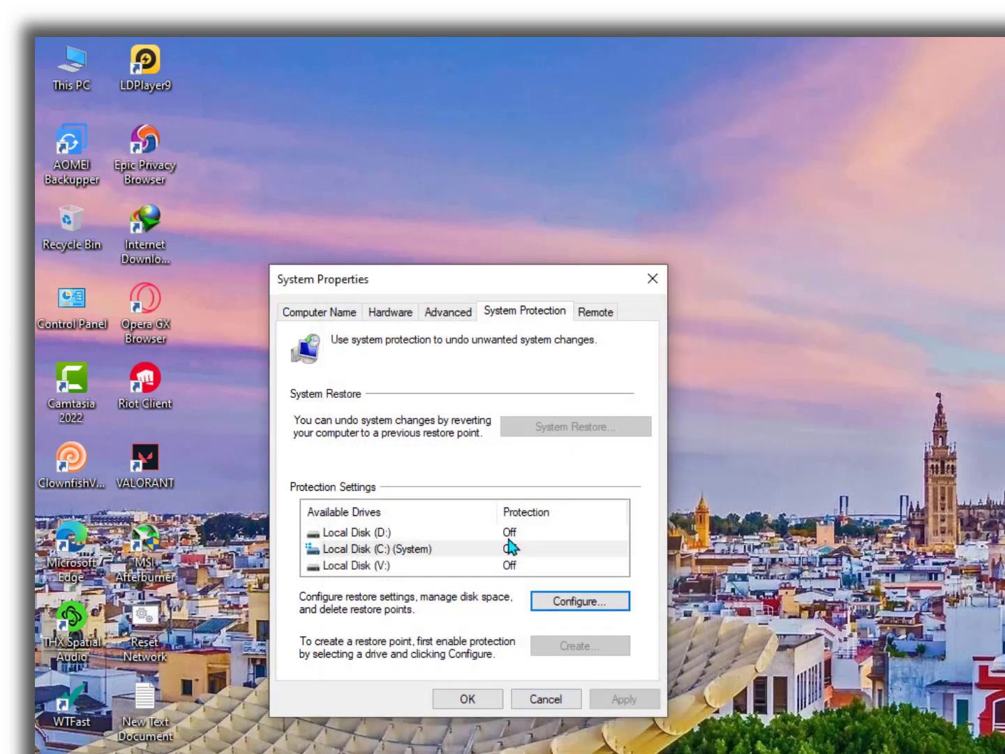
pyautogui.click(397, 535)
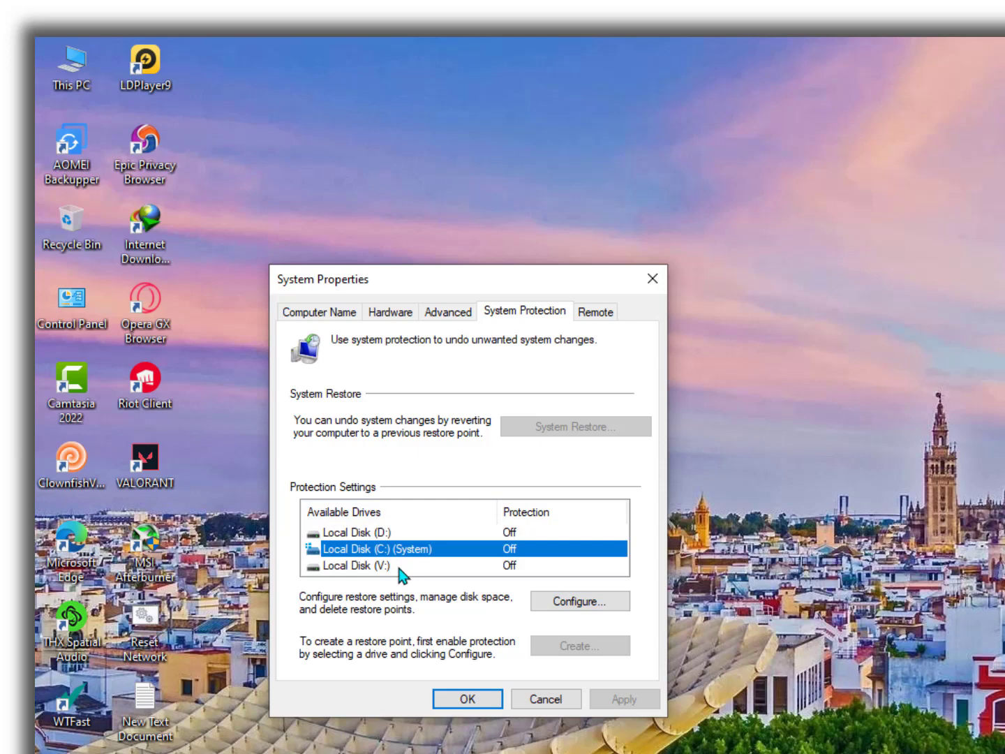
pyautogui.click(404, 567)
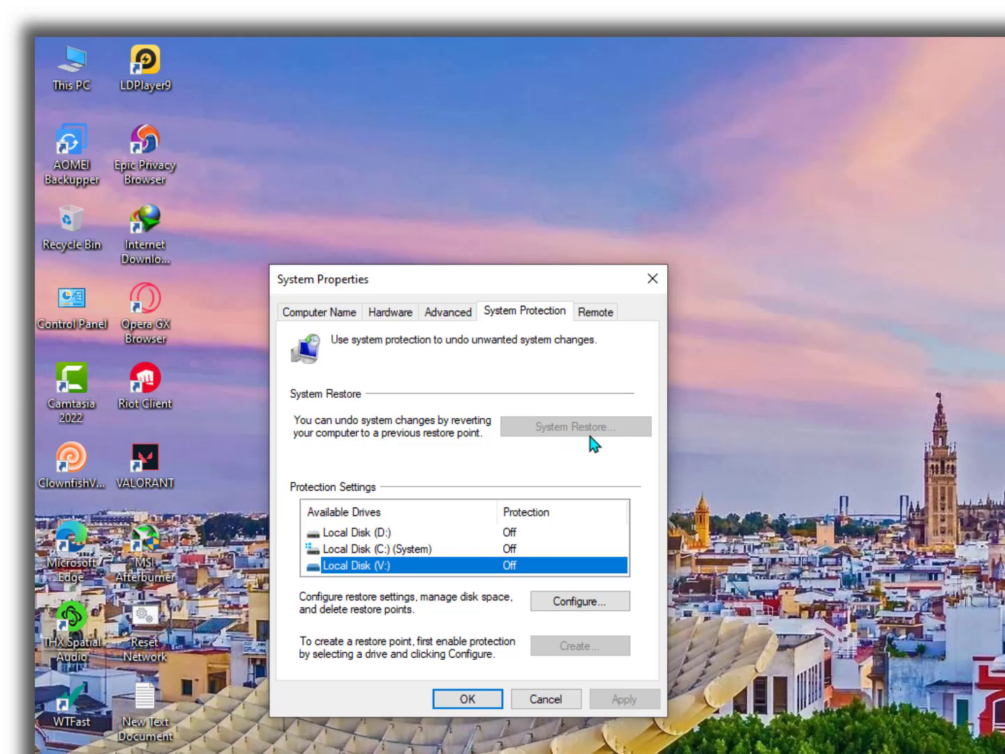
# Close System Properties and go to Settings > Update & Security > Recovery.
pyautogui.click(557, 698)
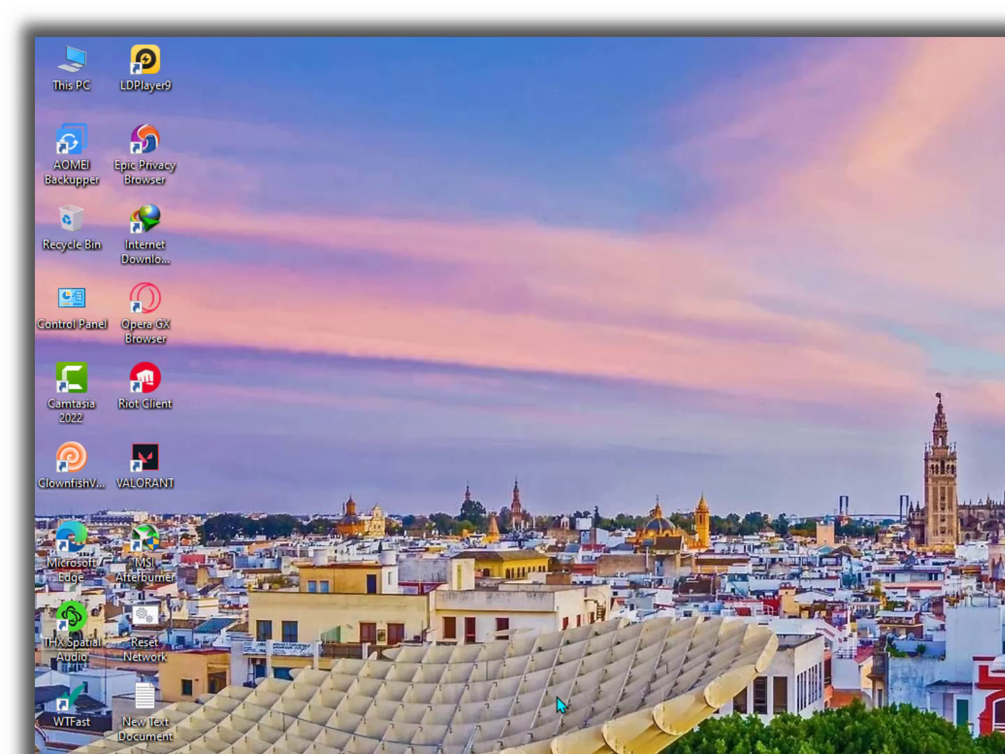
pyautogui.press('super')
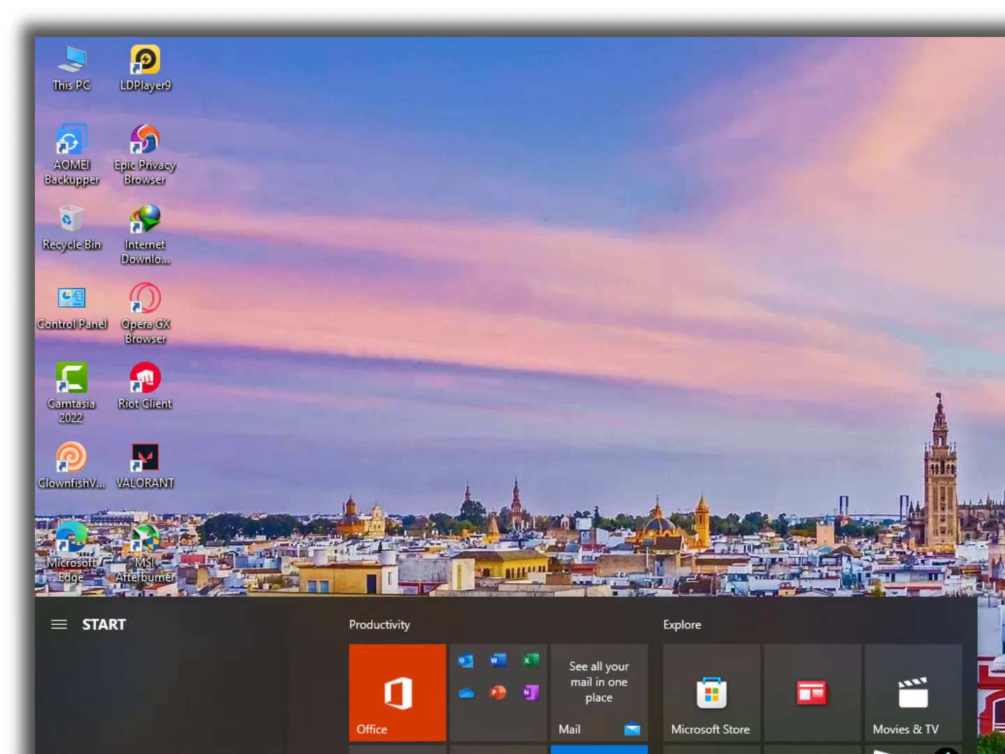
pyautogui.press('super+i')
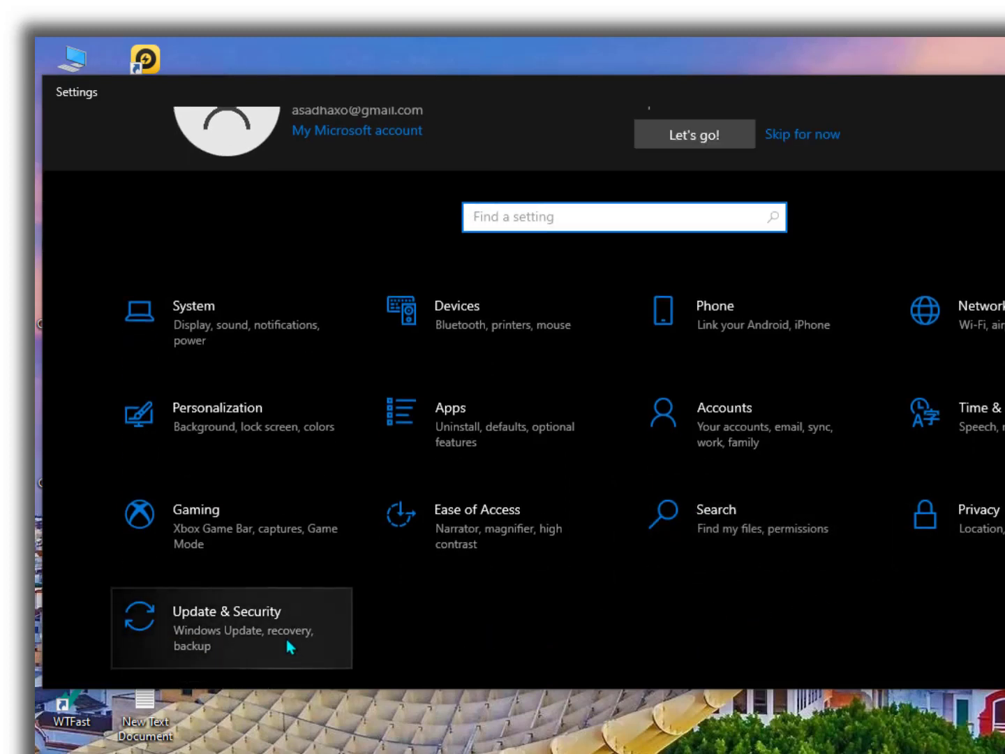
pyautogui.click(286, 637)
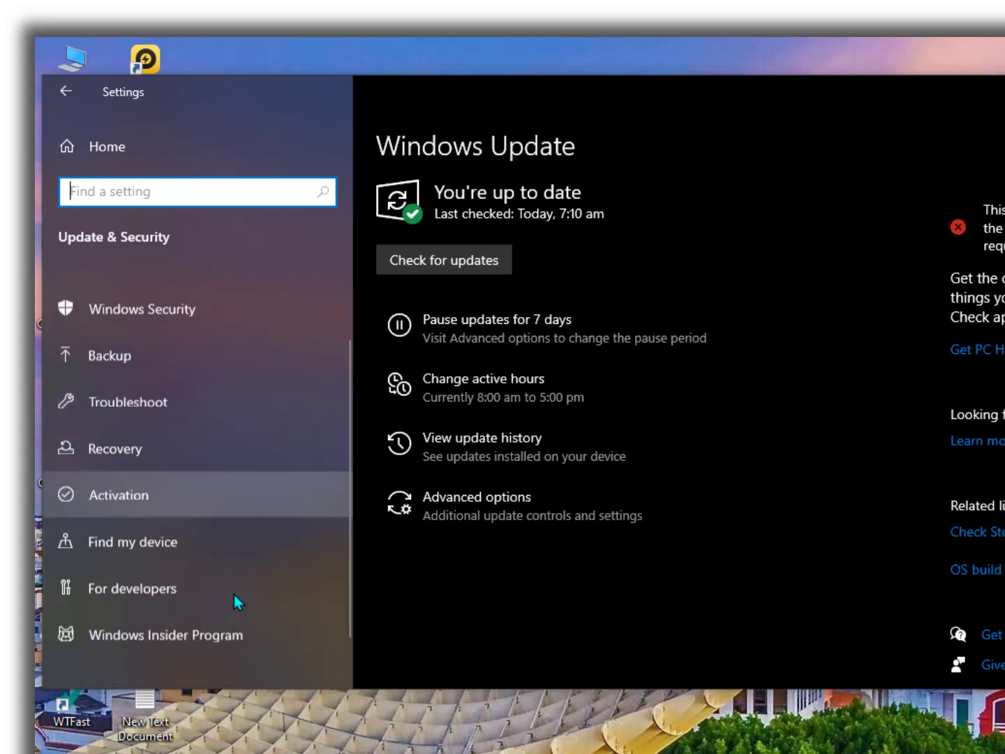
pyautogui.scroll(-1, 234, 594)
pyautogui.scroll(3, 234, 594)
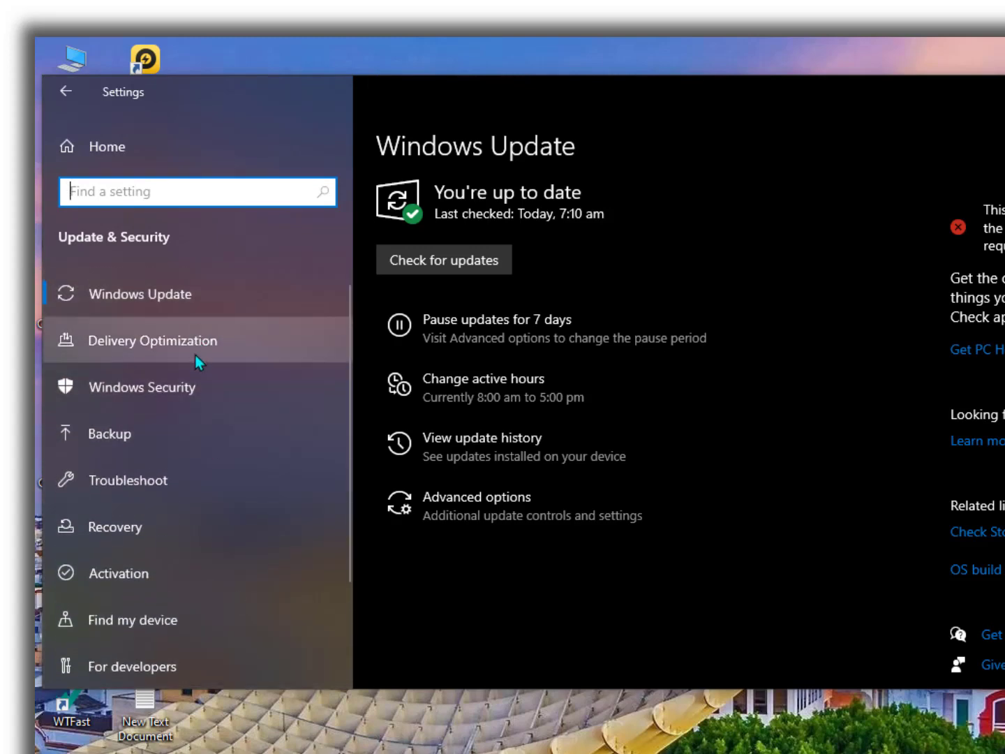
pyautogui.click(194, 398)
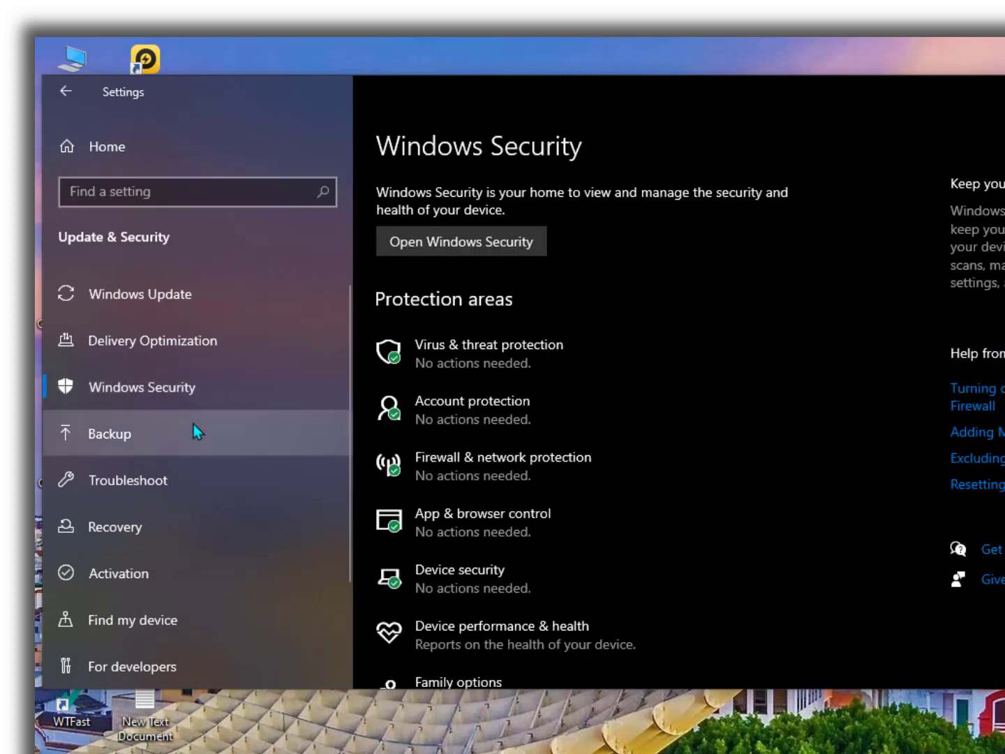
pyautogui.click(189, 444)
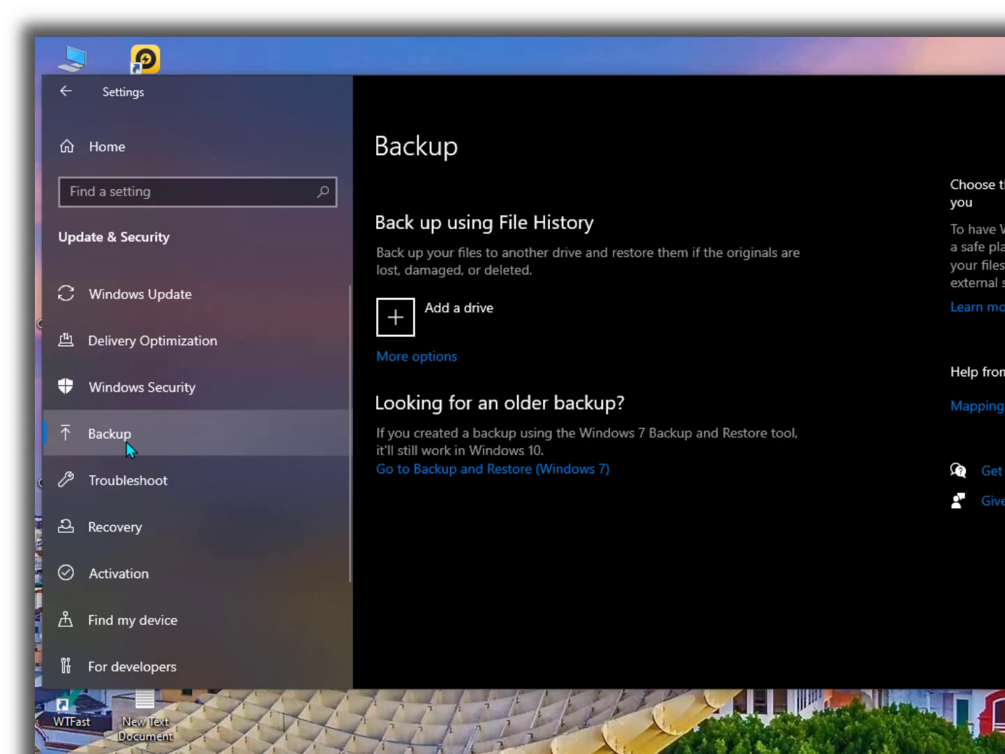
pyautogui.click(132, 533)
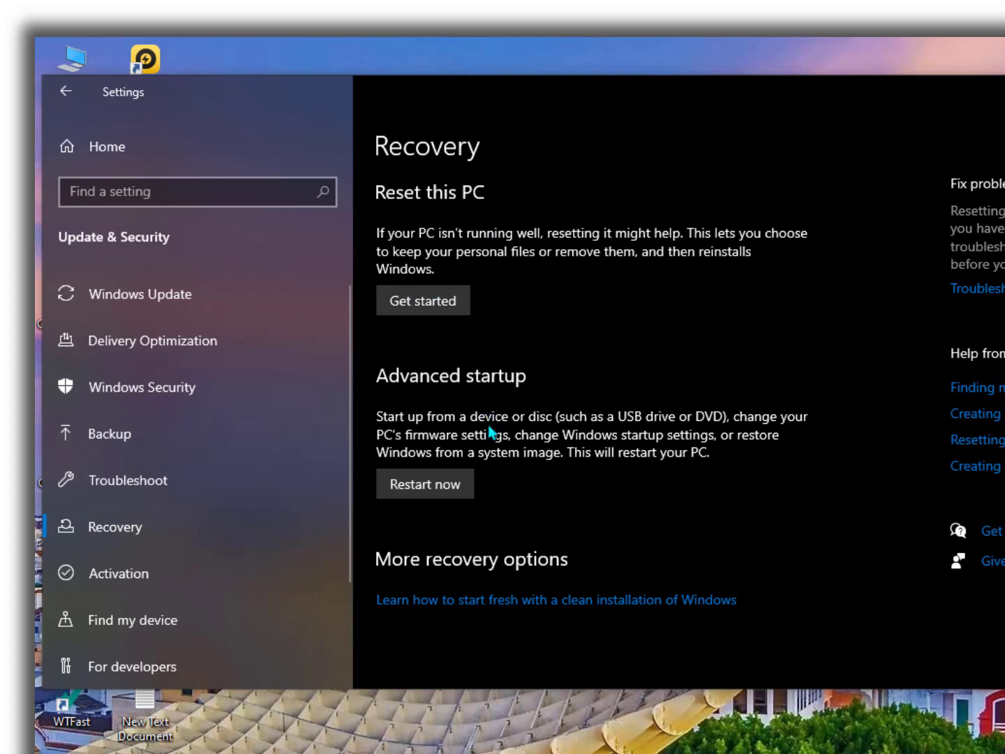
# Start Reset this PC and choose Keep my files.
pyautogui.click(423, 307)
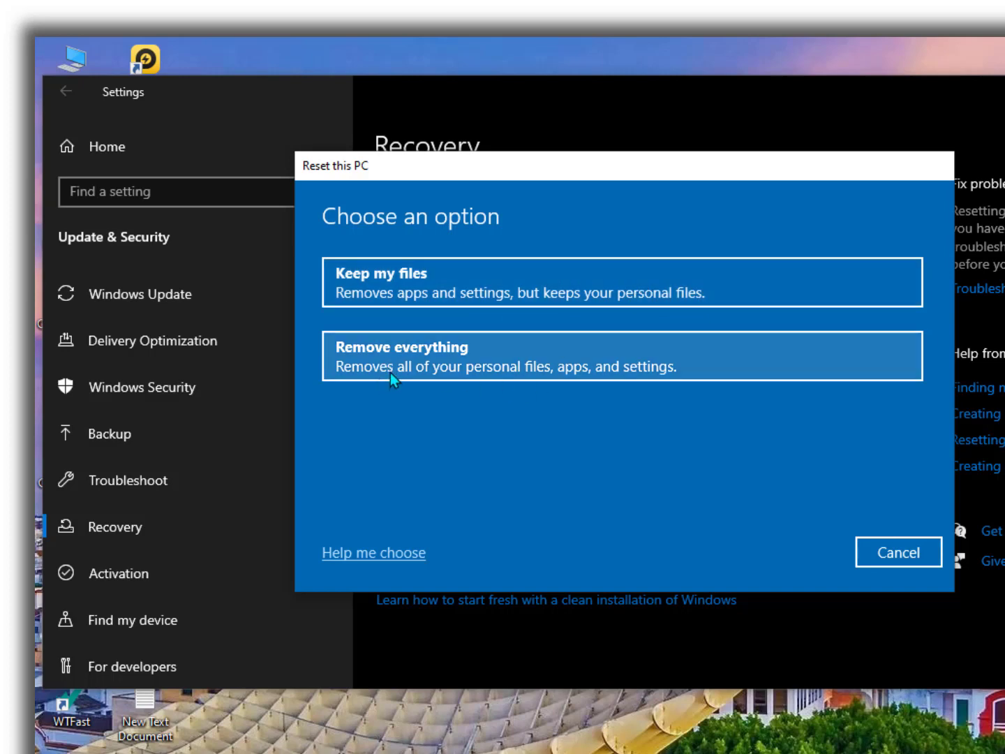
pyautogui.click(431, 369)
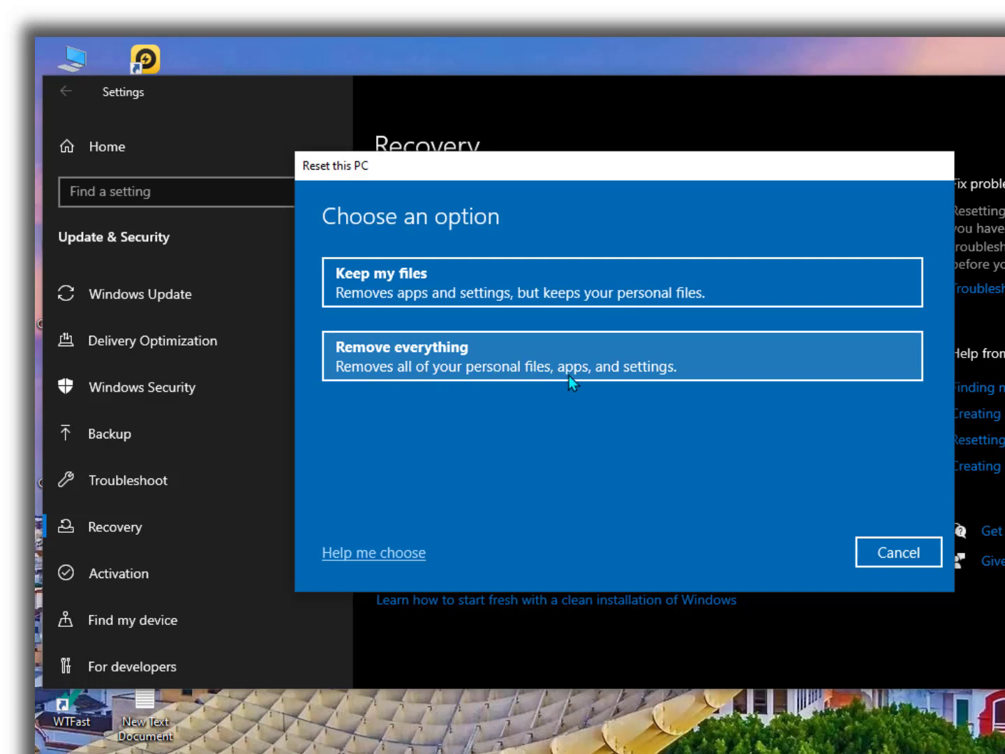
pyautogui.click(462, 358)
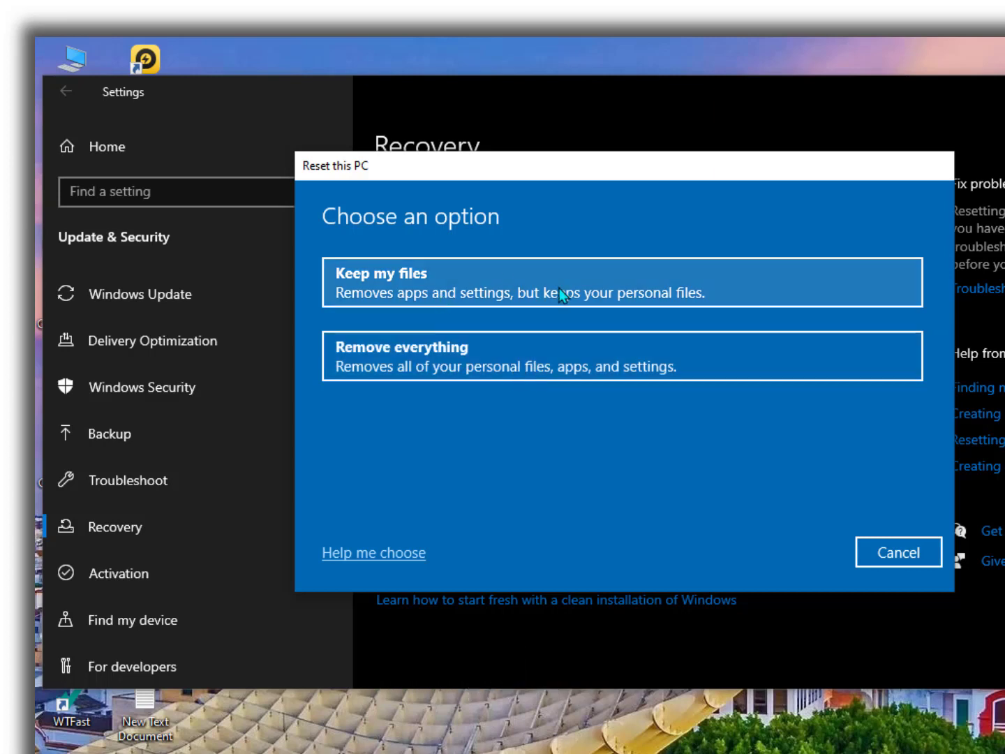
pyautogui.click(539, 286)
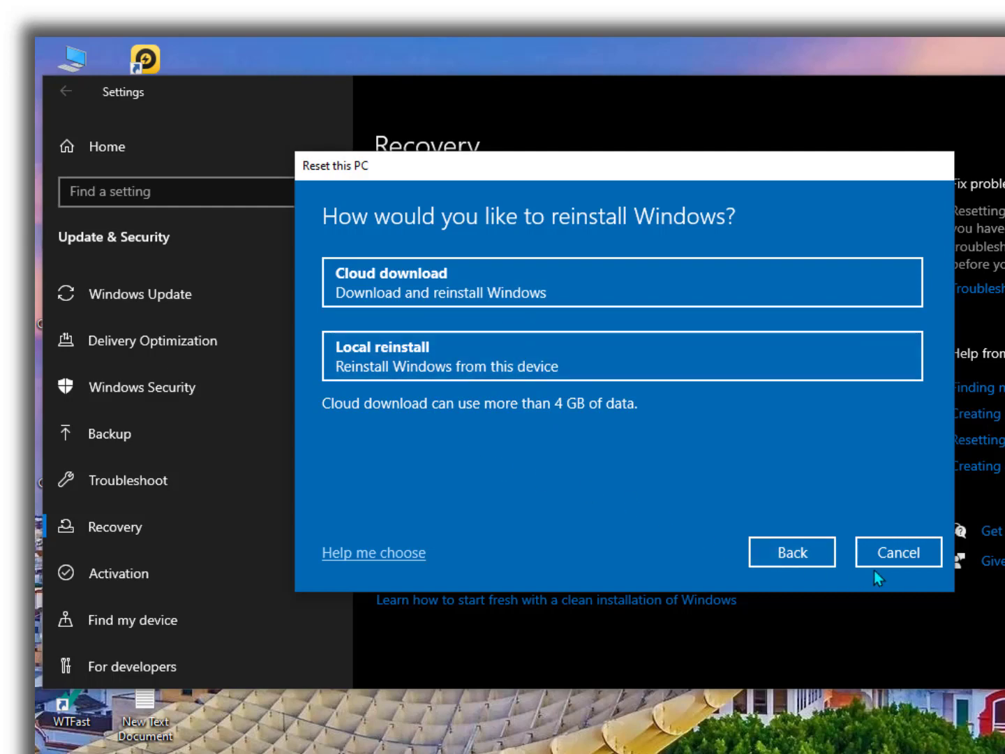
# Cancel the Reset this PC wizard.
pyautogui.click(878, 553)
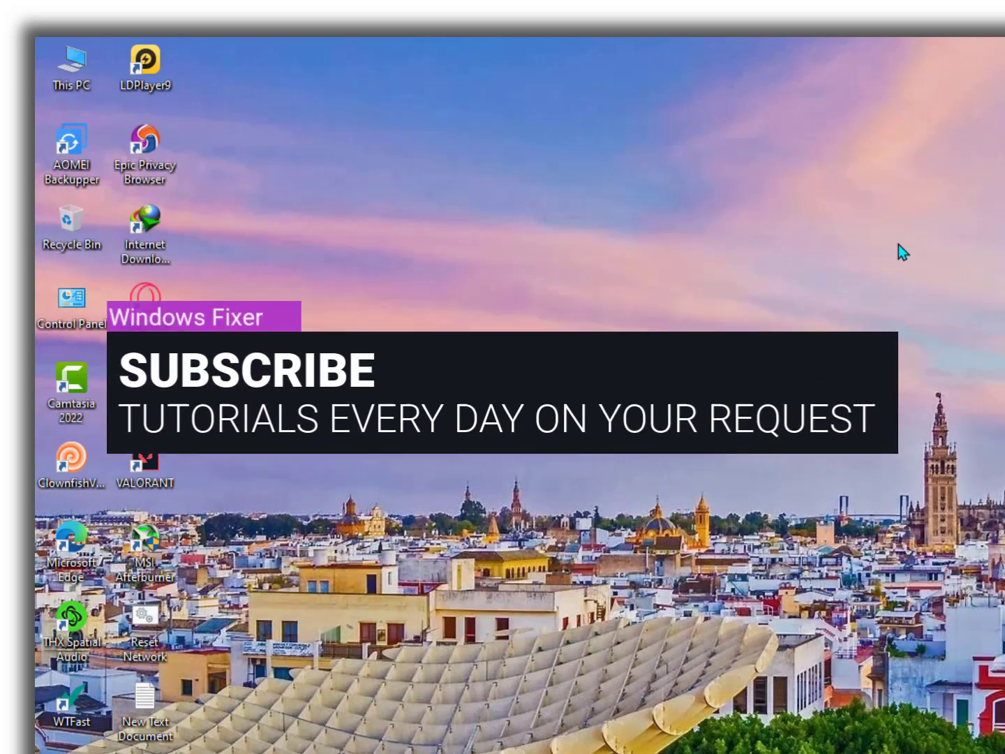